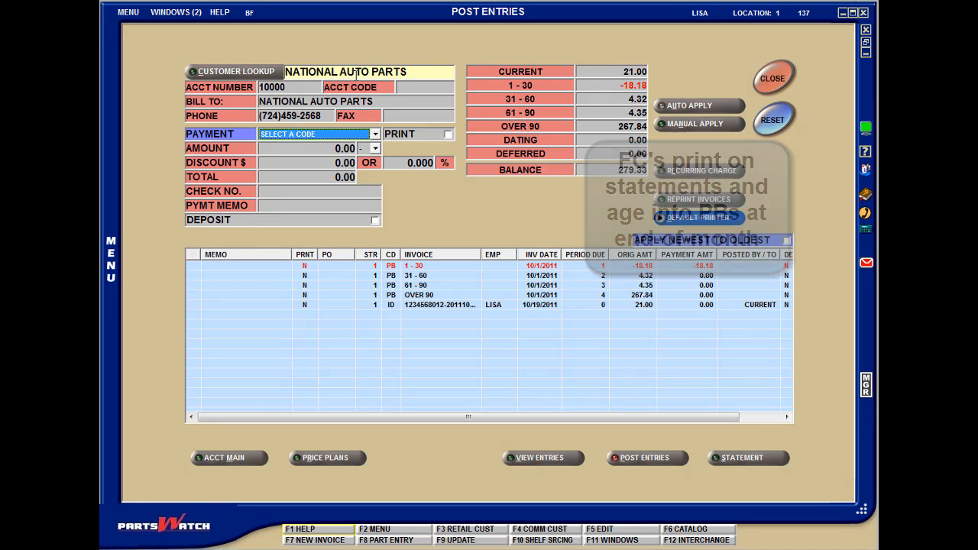
- Enter a PC - Payment Credit of 50.00 for the National Auto Parts account
{"action": "left_click", "coordinate": [376, 134]}
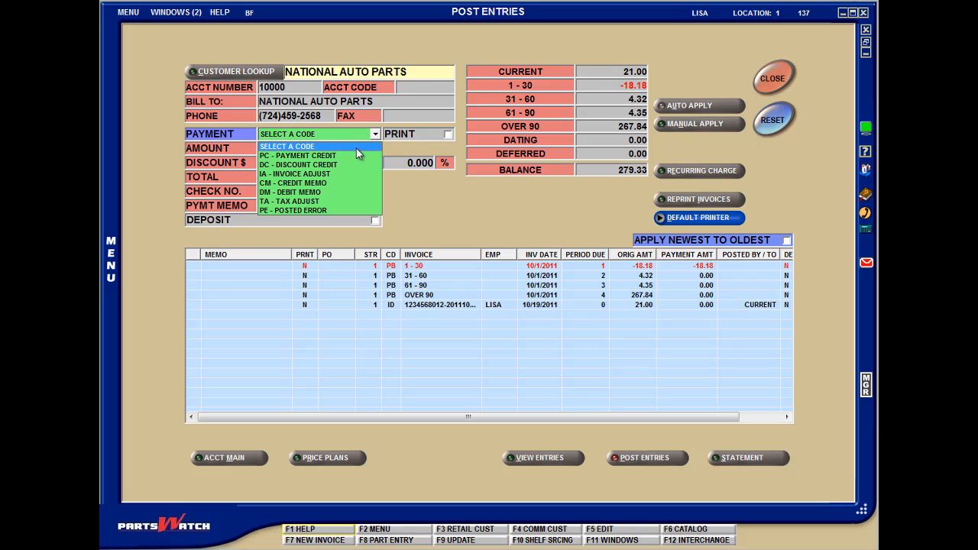
{"action": "left_click", "coordinate": [355, 150]}
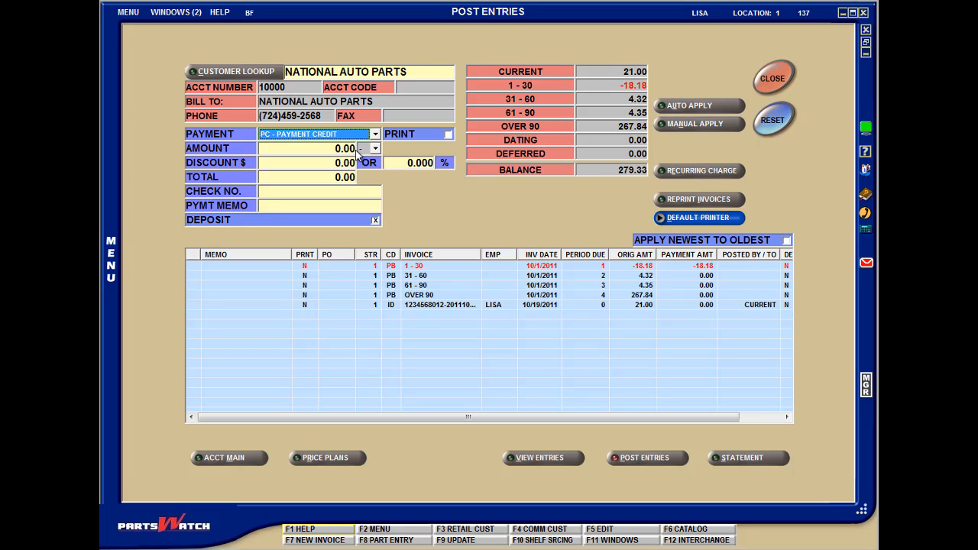
{"action": "left_click", "coordinate": [354, 148]}
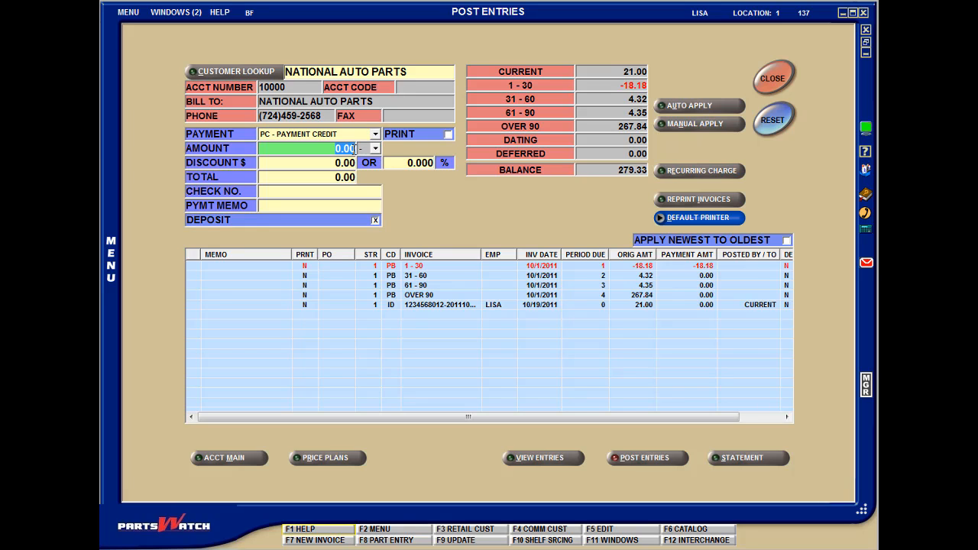
{"action": "type", "text": "50"}
{"action": "key", "text": "Tab"}
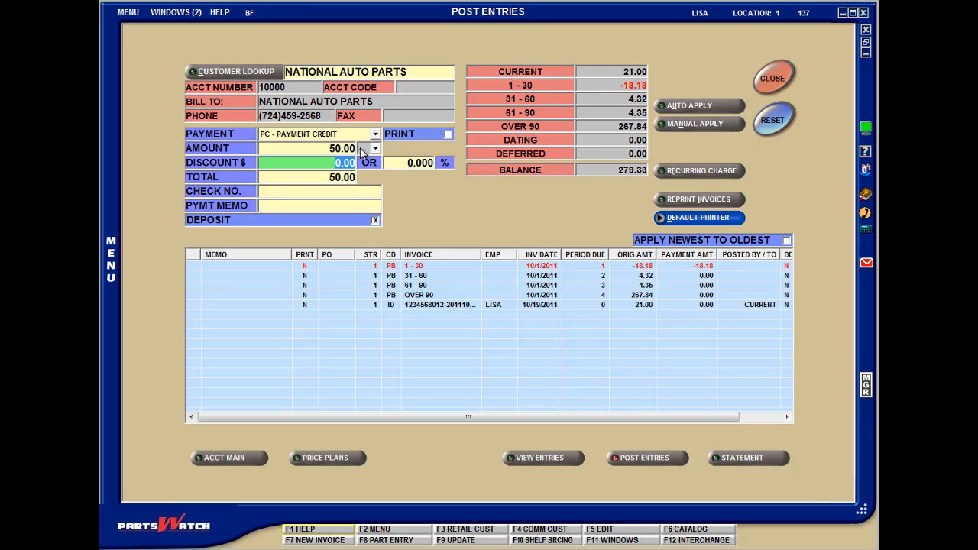
- Manually post the payment without Post All To, paying 21.00 to Current and 29.00 to Over 90
{"action": "left_click", "coordinate": [696, 127]}
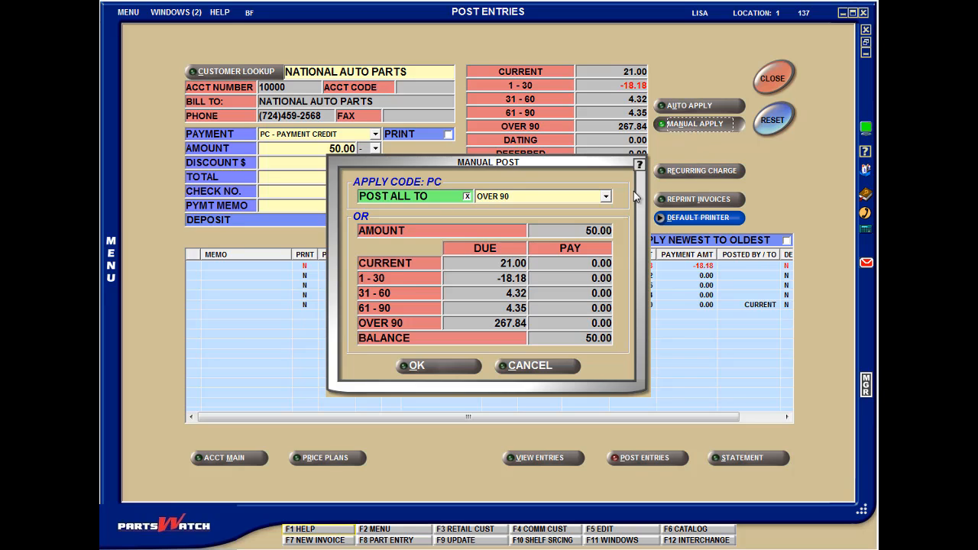
{"action": "left_click", "coordinate": [606, 197]}
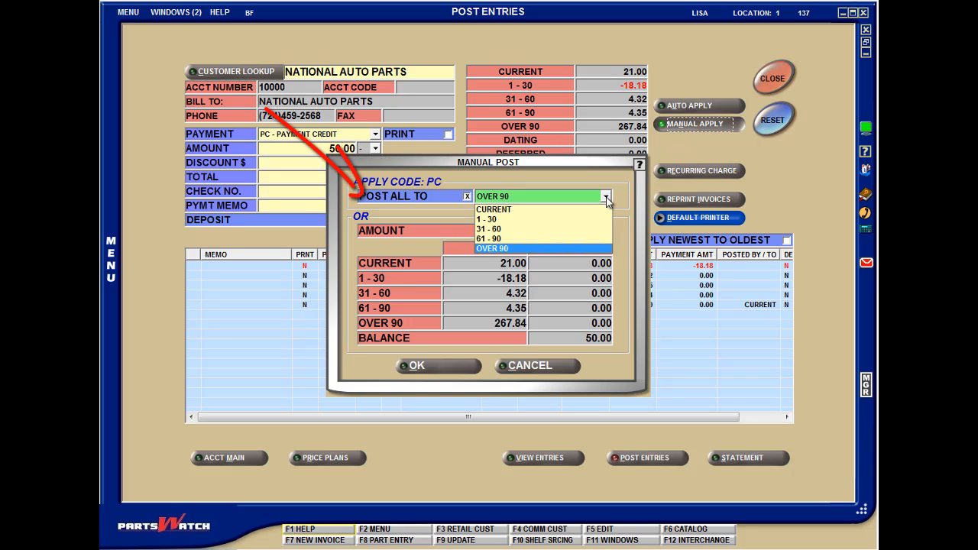
{"action": "left_click", "coordinate": [606, 198]}
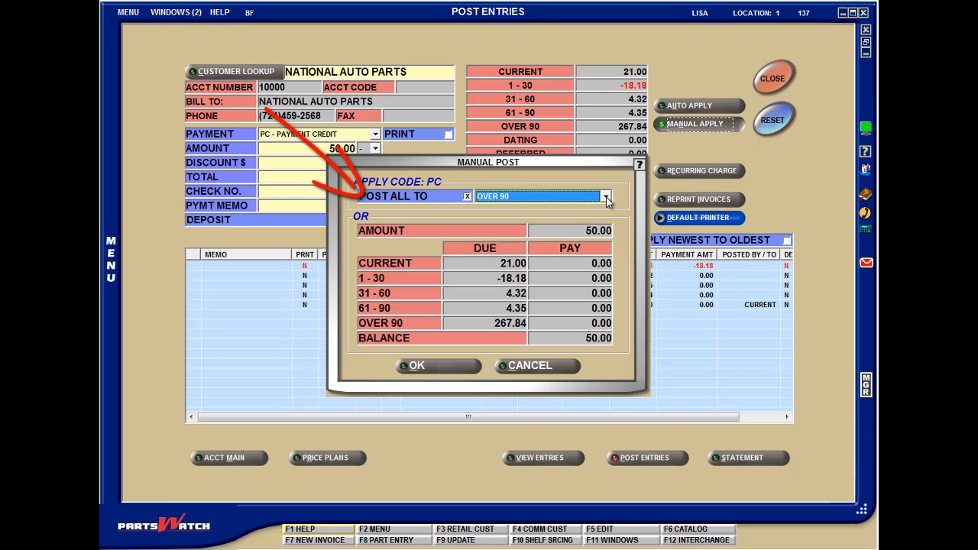
{"action": "left_click", "coordinate": [467, 196]}
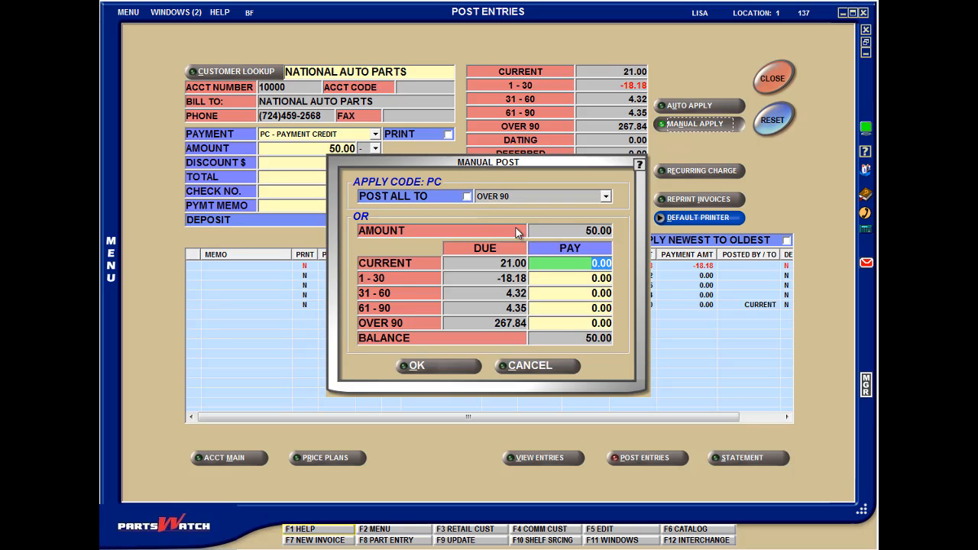
{"action": "type", "text": "21"}
{"action": "key", "text": "Return"}
{"action": "key", "text": "Return"}
{"action": "key", "text": "Return"}
{"action": "key", "text": "Return"}
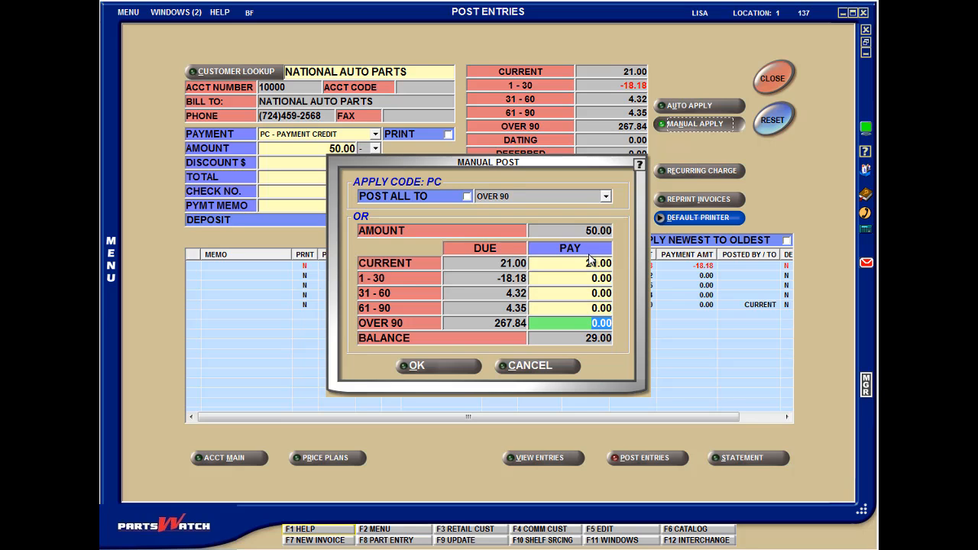
{"action": "type", "text": "29"}
{"action": "key", "text": "Return"}
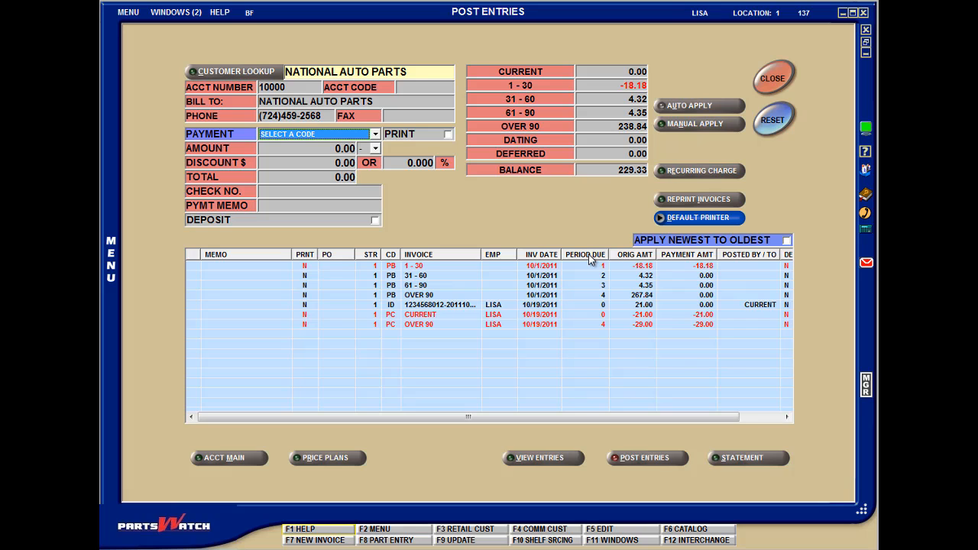
- Enter another PC - Payment Credit with an amount of 20.00
{"action": "left_click", "coordinate": [375, 135]}
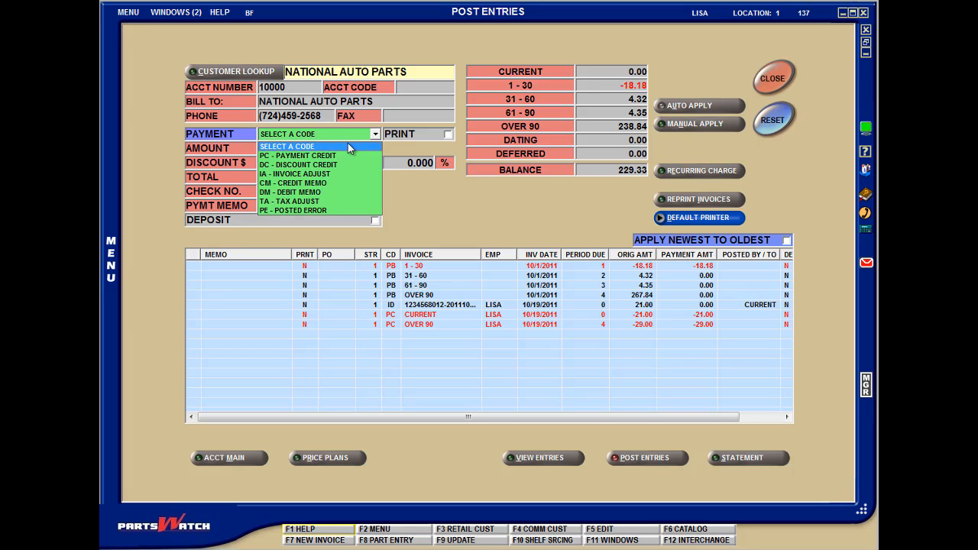
{"action": "left_click", "coordinate": [325, 156]}
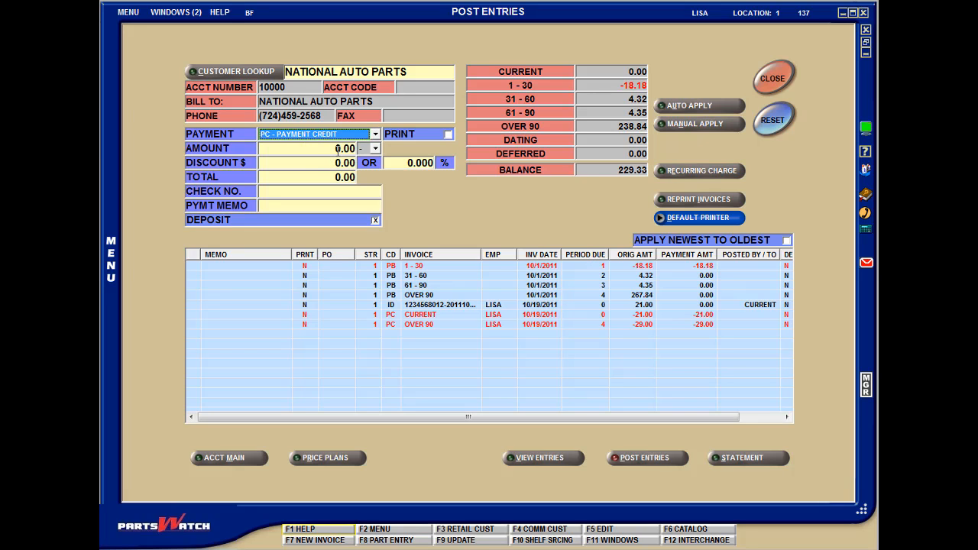
{"action": "left_click", "coordinate": [338, 149]}
{"action": "left_click_drag", "start_coordinate": [338, 148], "coordinate": [364, 153]}
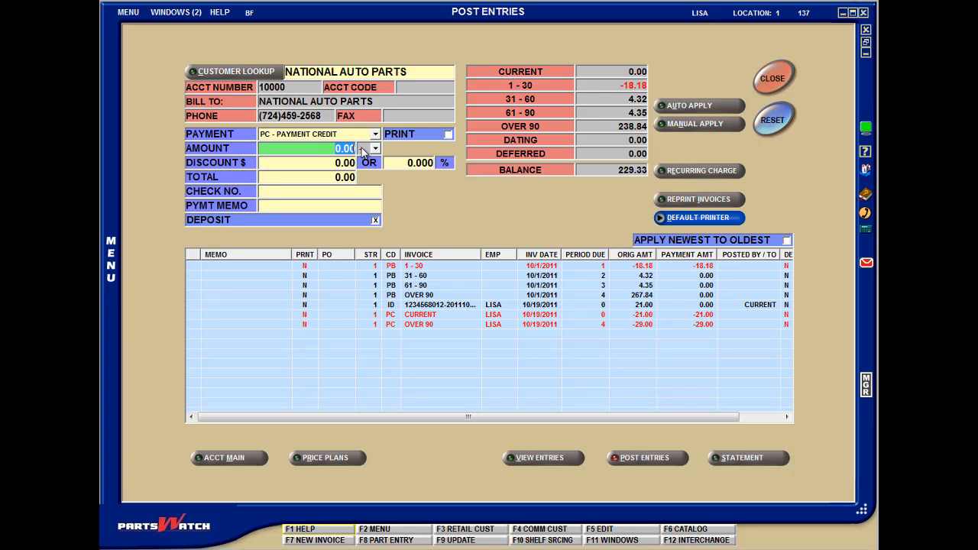
{"action": "type", "text": "20"}
{"action": "key", "text": "Tab"}
- Manually post 4.32 of the payment to the 31 - 60 period and accept reducing the payment to that amount
{"action": "left_click", "coordinate": [686, 125]}
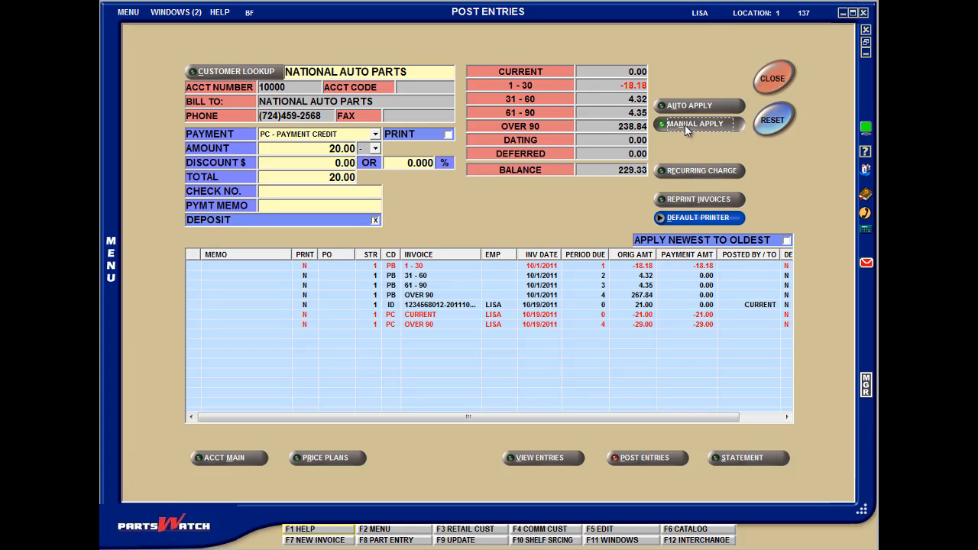
{"action": "left_click", "coordinate": [466, 198]}
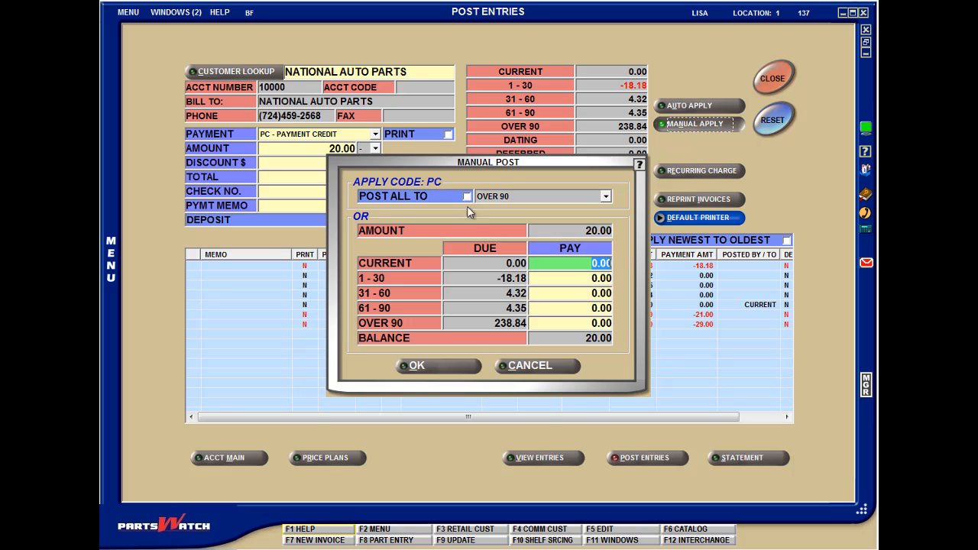
{"action": "left_click_drag", "start_coordinate": [565, 261], "coordinate": [619, 262]}
{"action": "key", "text": "Tab"}
{"action": "key", "text": "Tab"}
{"action": "type", "text": "4."}
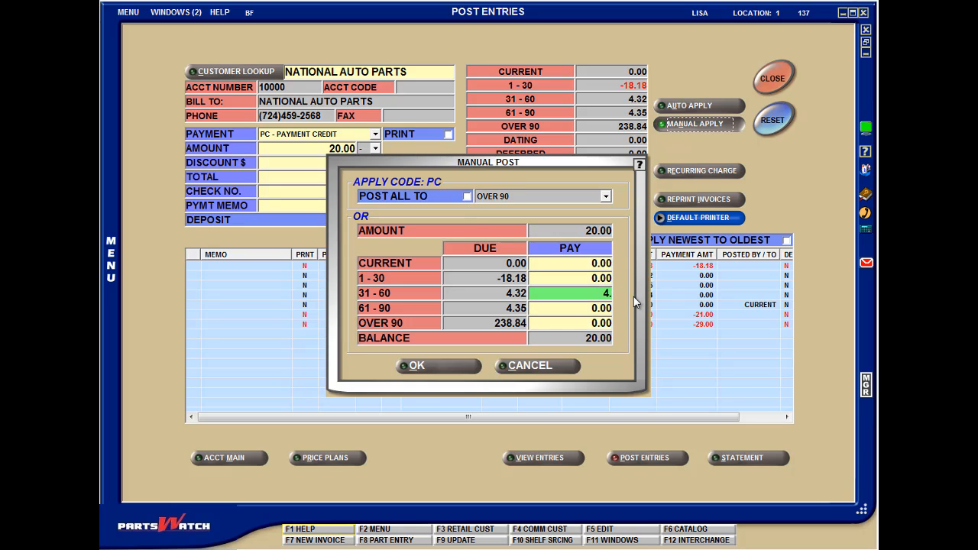
{"action": "type", "text": "32"}
{"action": "key", "text": "Tab"}
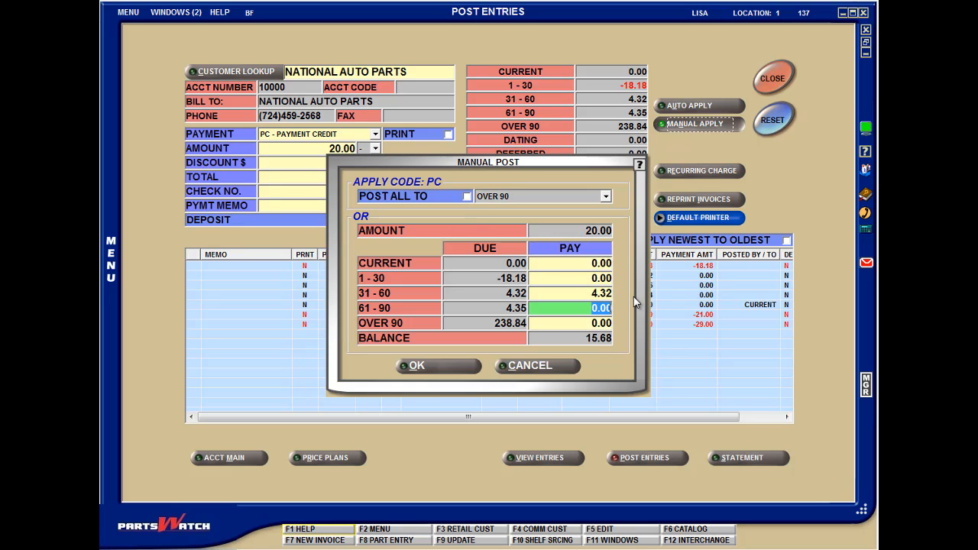
{"action": "left_click", "coordinate": [412, 366]}
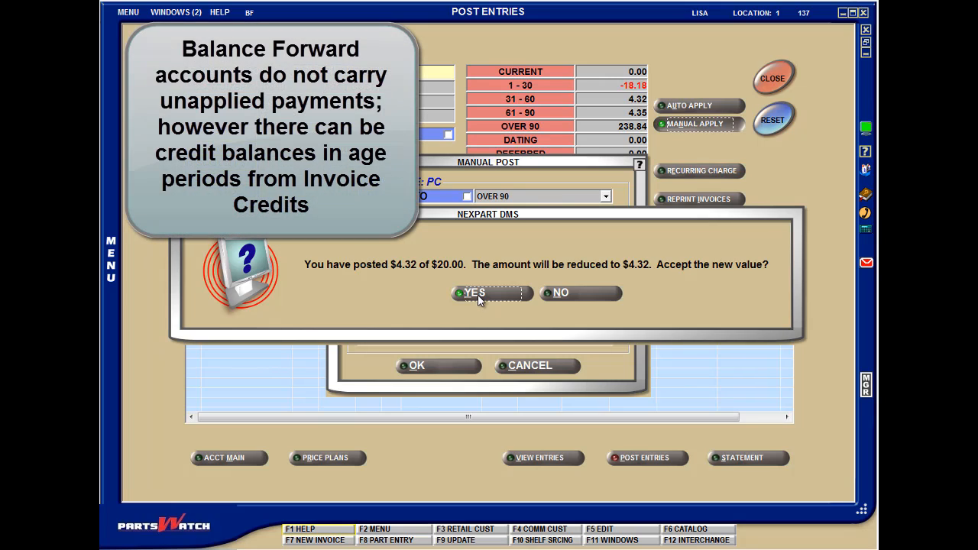
{"action": "left_click", "coordinate": [477, 295]}
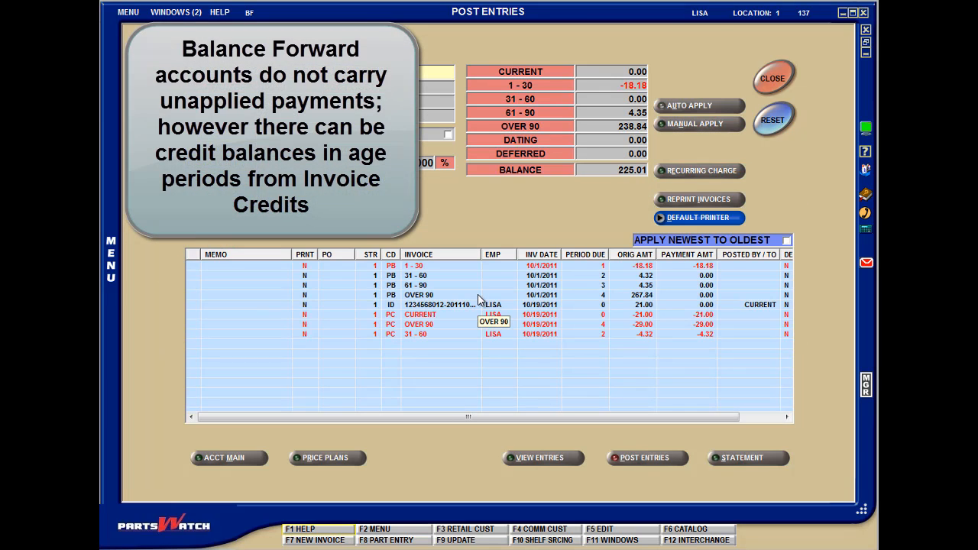
- Manually apply the 18.18 credit in the 1 - 30 period to the Over 90 balance, with Post All To turned off
{"action": "left_click", "coordinate": [687, 127]}
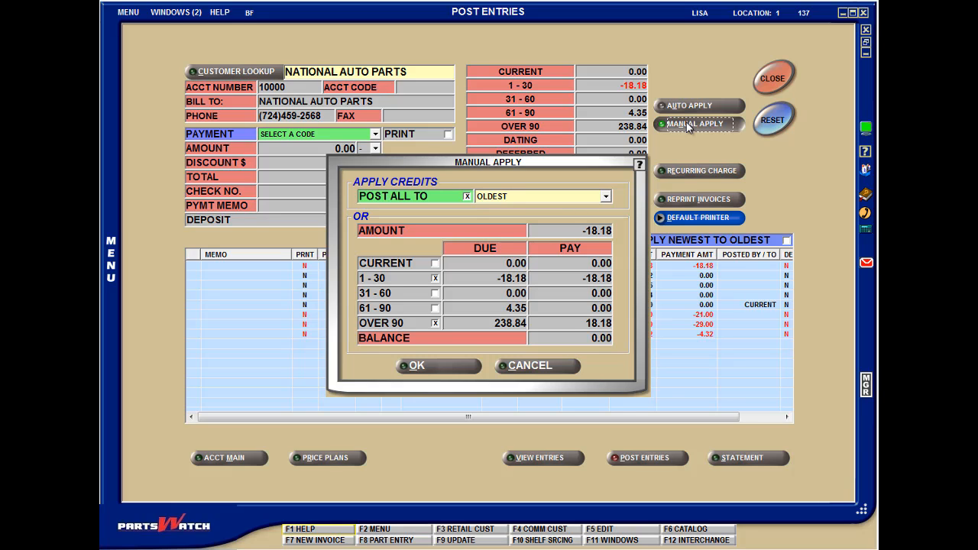
{"action": "left_click", "coordinate": [605, 196]}
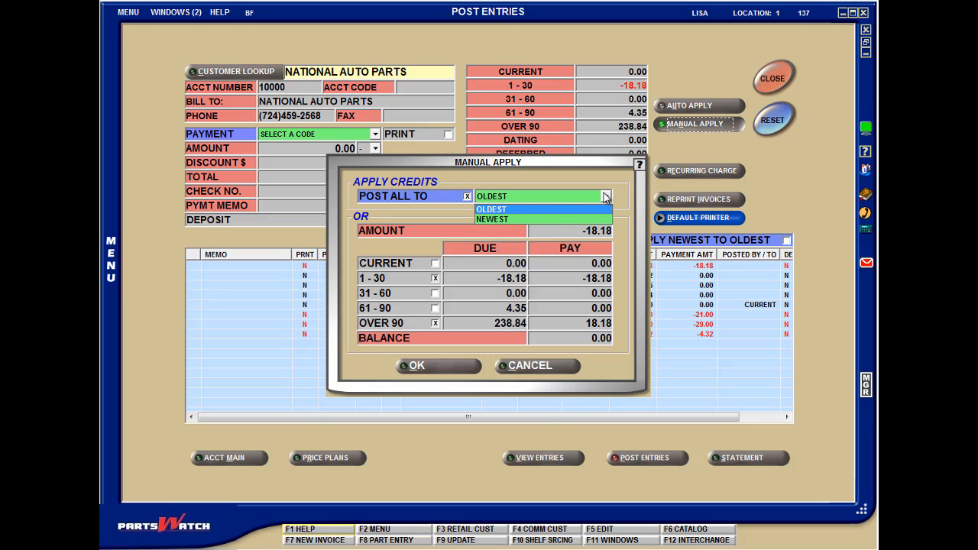
{"action": "left_click", "coordinate": [605, 196]}
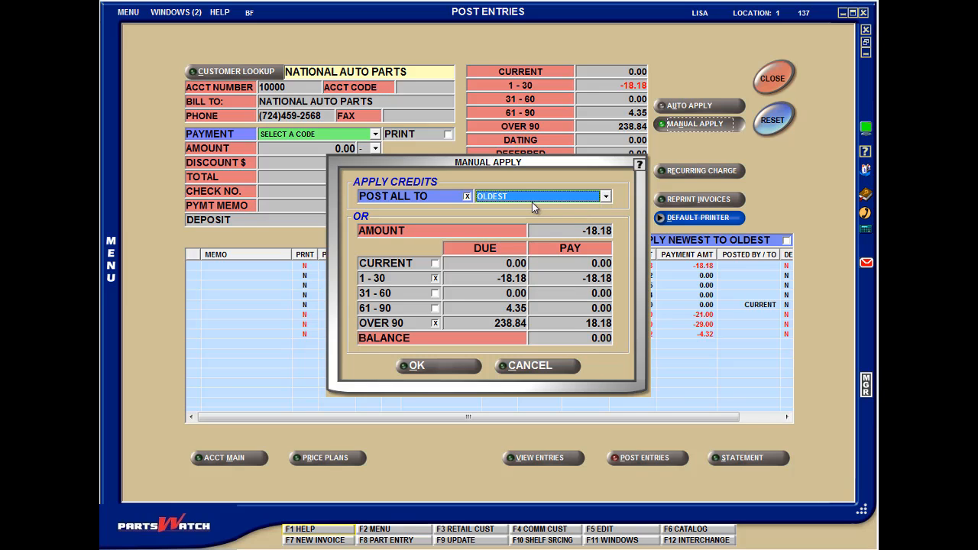
{"action": "left_click", "coordinate": [465, 197]}
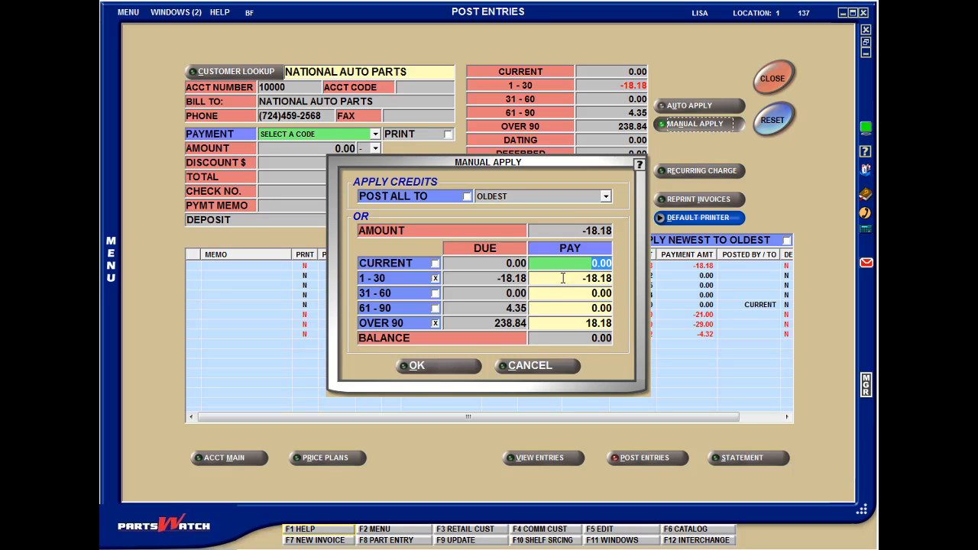
{"action": "left_click", "coordinate": [568, 327]}
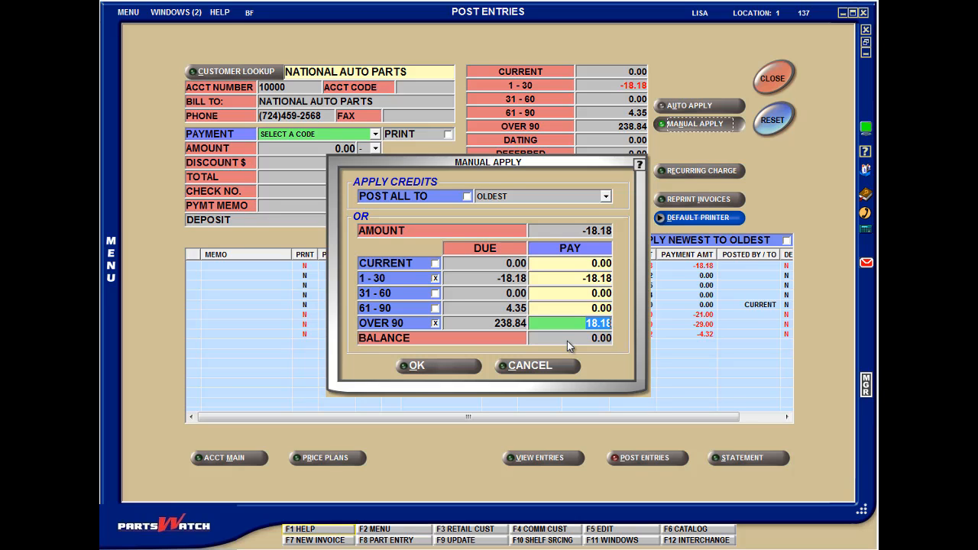
{"action": "left_click", "coordinate": [472, 369]}
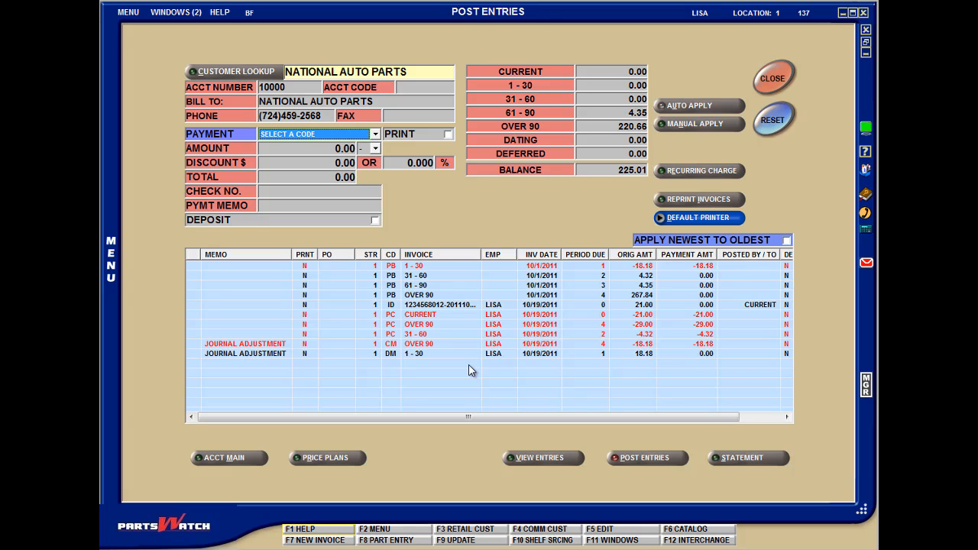
- Enter a PC - Payment Credit of 20.00 and apply it automatically
{"action": "left_click", "coordinate": [375, 136]}
{"action": "left_click", "coordinate": [339, 153]}
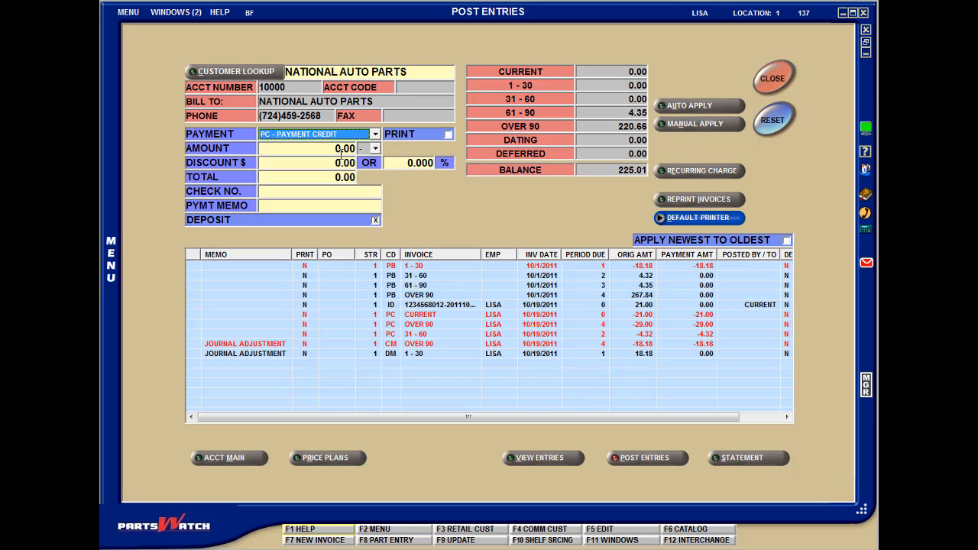
{"action": "left_click", "coordinate": [341, 152]}
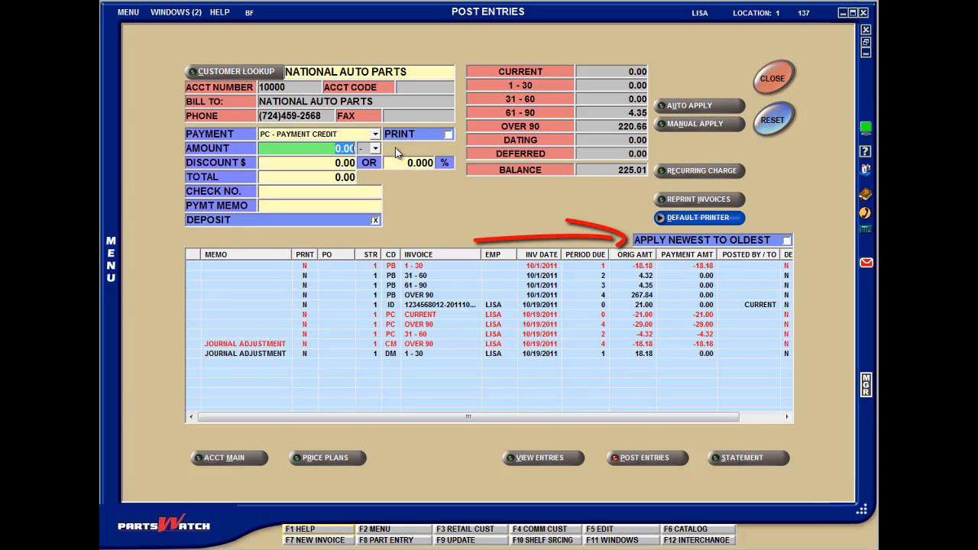
{"action": "type", "text": "20"}
{"action": "key", "text": "Tab"}
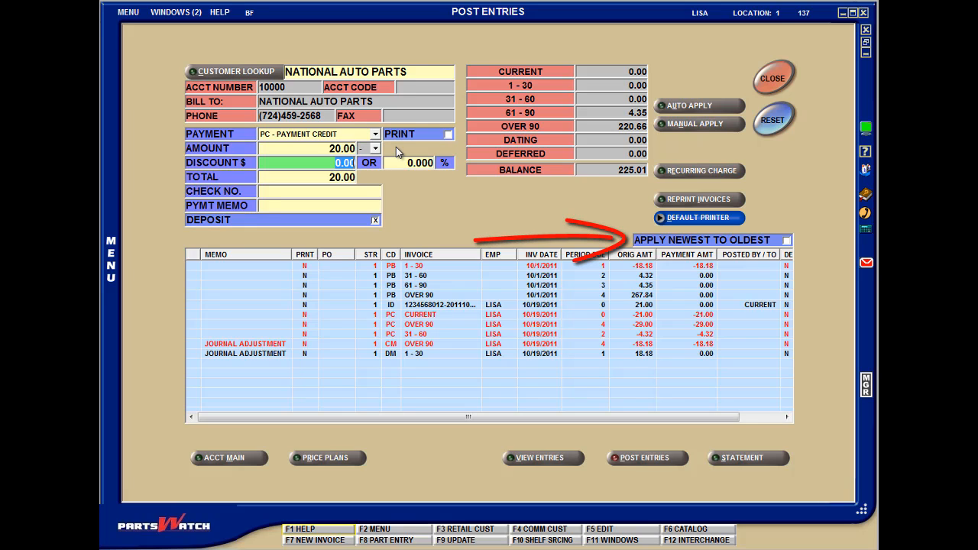
{"action": "left_click", "coordinate": [701, 105]}
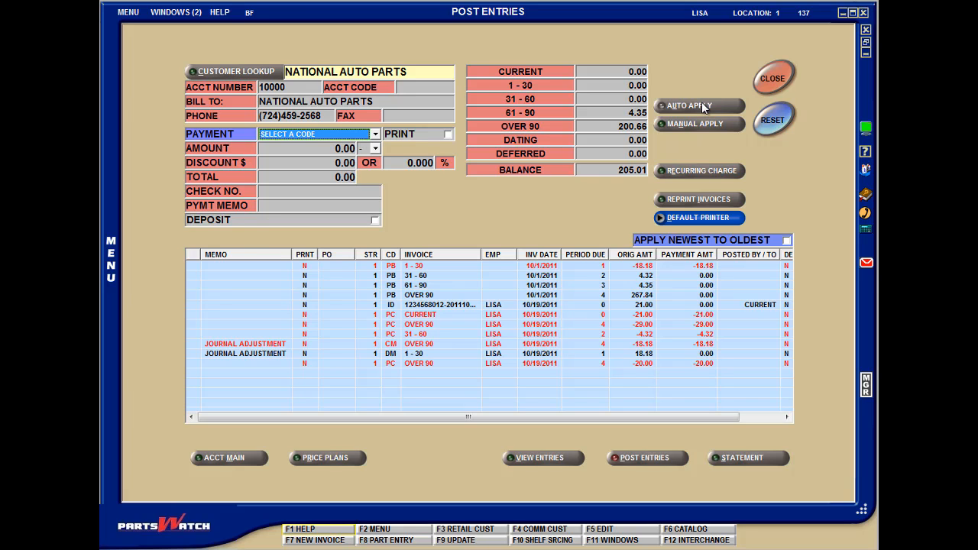
- Turn on Apply Newest to Oldest to view the reversed entry order, and restore the oldest-first order
{"action": "left_click", "coordinate": [788, 241]}
{"action": "left_click", "coordinate": [787, 242]}
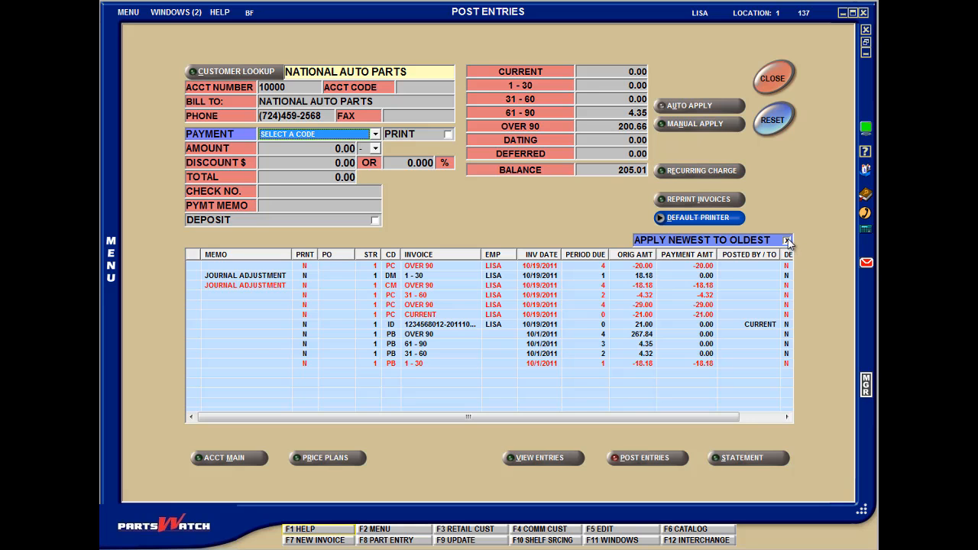
{"action": "left_click", "coordinate": [787, 241]}
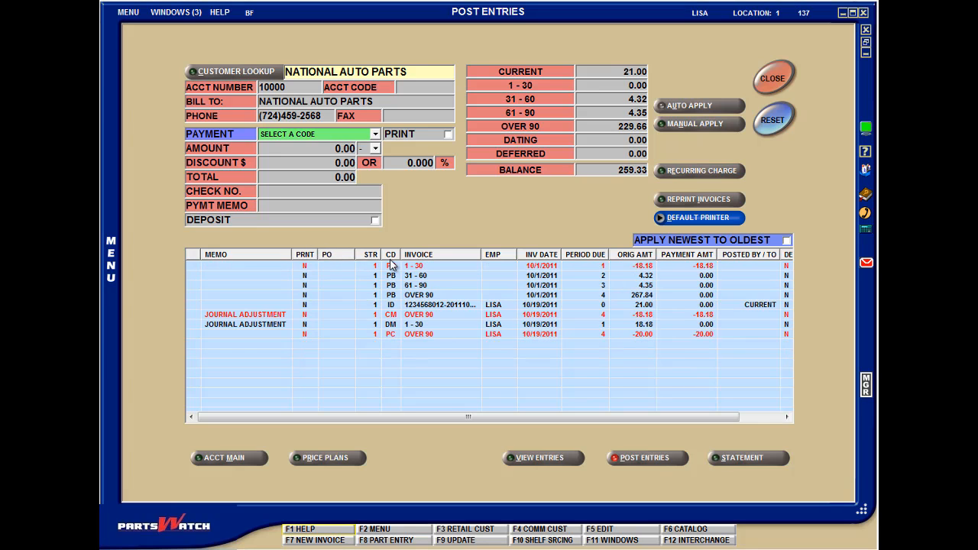
- Sort the posted entries by the CD, Invoice and PO columns in turn
{"action": "left_click", "coordinate": [391, 254]}
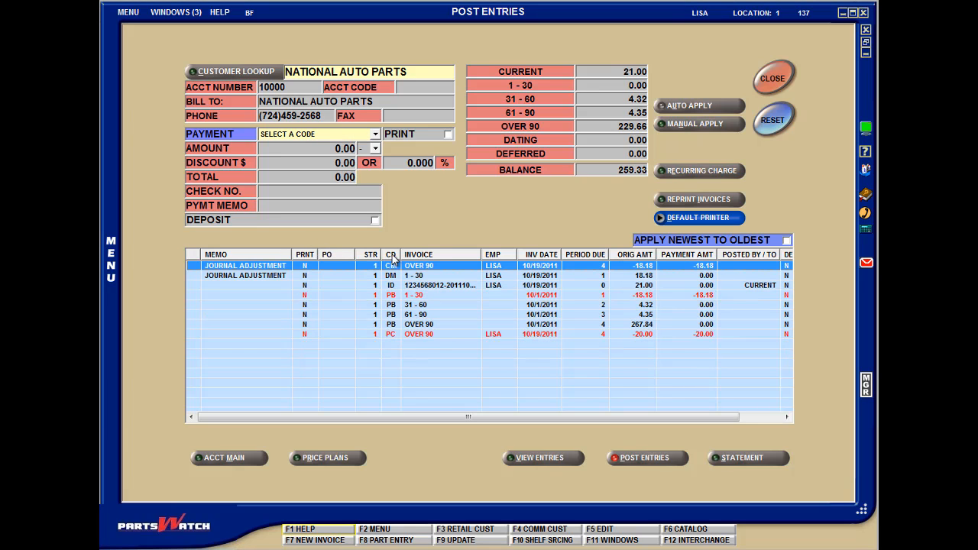
{"action": "left_click", "coordinate": [419, 258]}
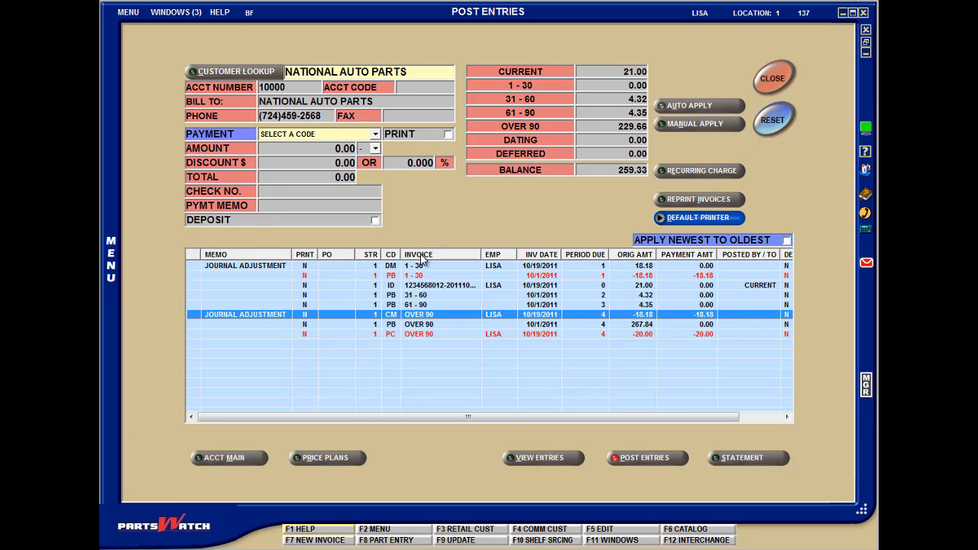
{"action": "left_click", "coordinate": [327, 256]}
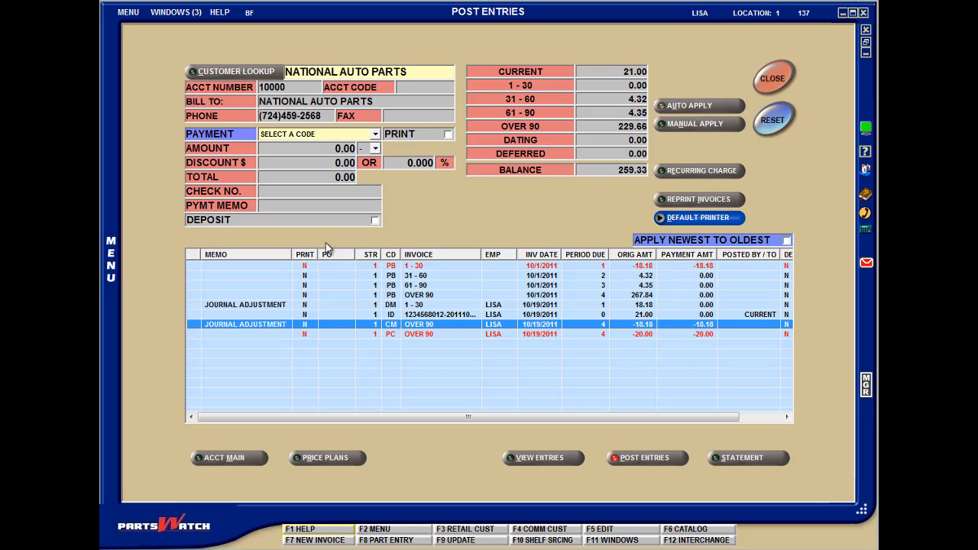
- Enter a positive IA - Invoice Adjust of 10.00 and apply it manually to the Current period
{"action": "left_click", "coordinate": [375, 134]}
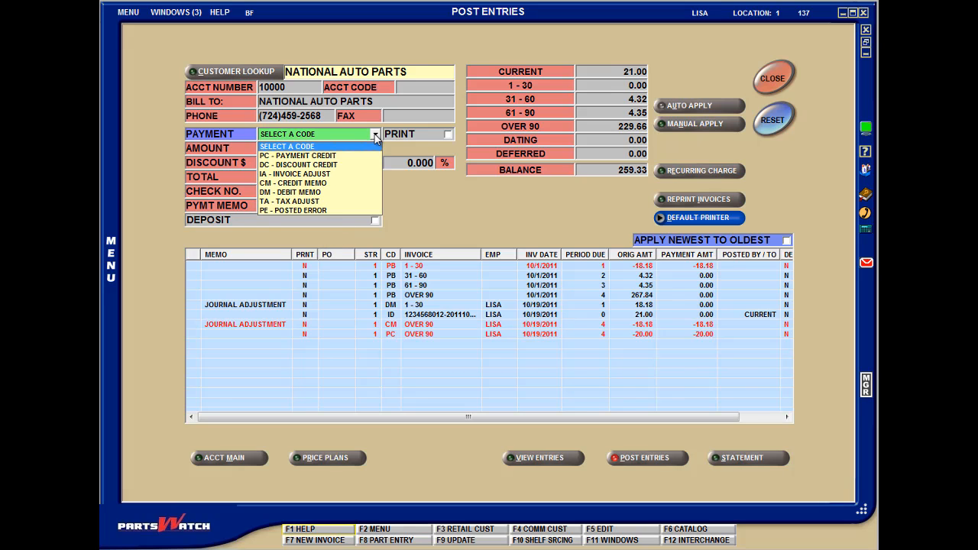
{"action": "left_click", "coordinate": [344, 175]}
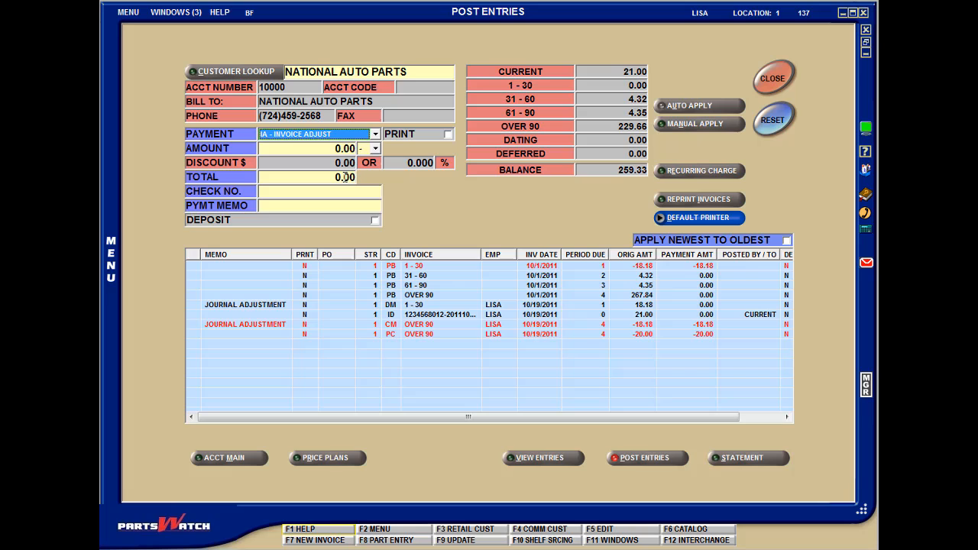
{"action": "left_click", "coordinate": [375, 149]}
{"action": "left_click", "coordinate": [371, 171]}
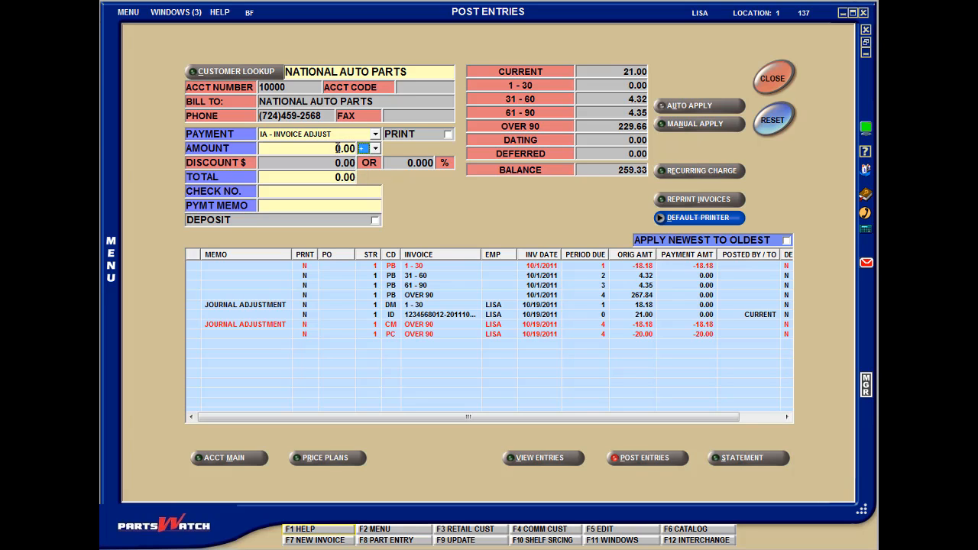
{"action": "type", "text": "10"}
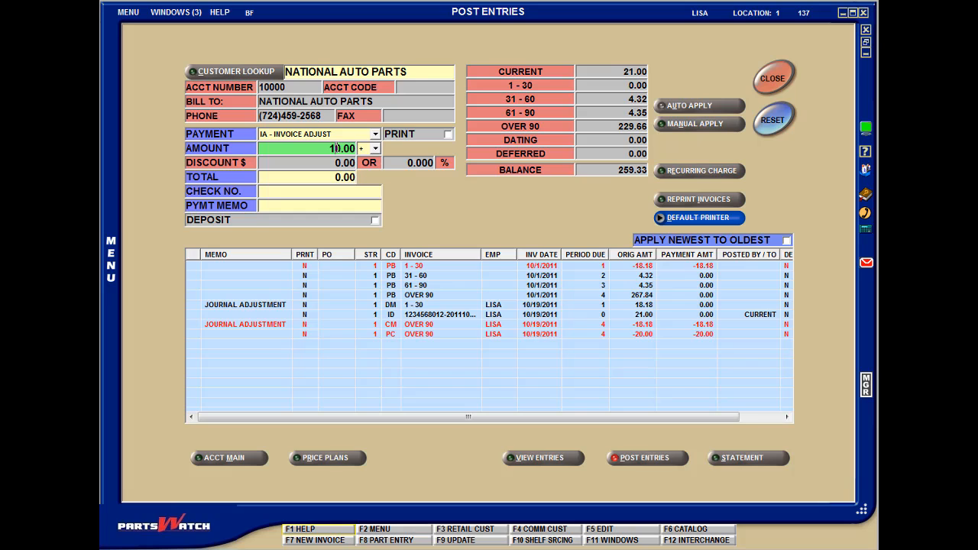
{"action": "key", "text": "Tab"}
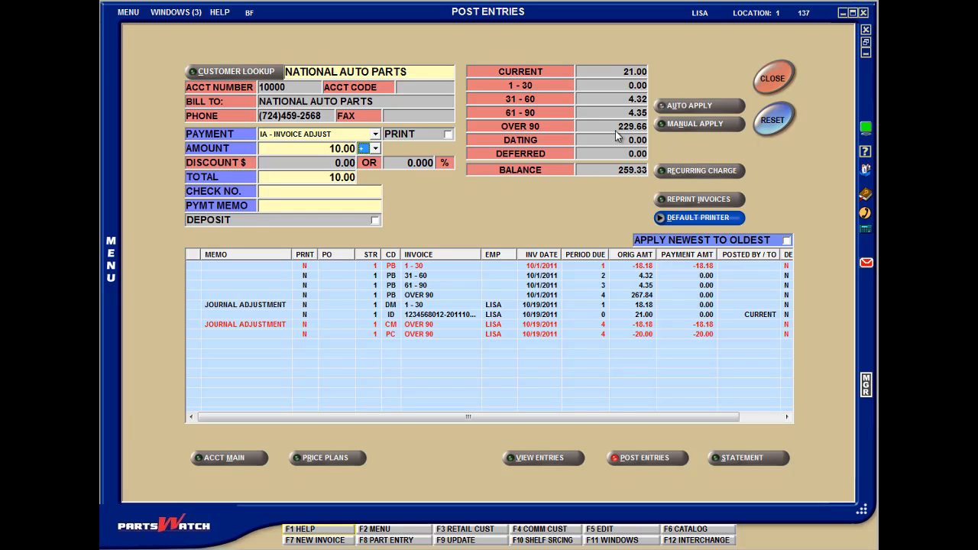
{"action": "left_click", "coordinate": [690, 123]}
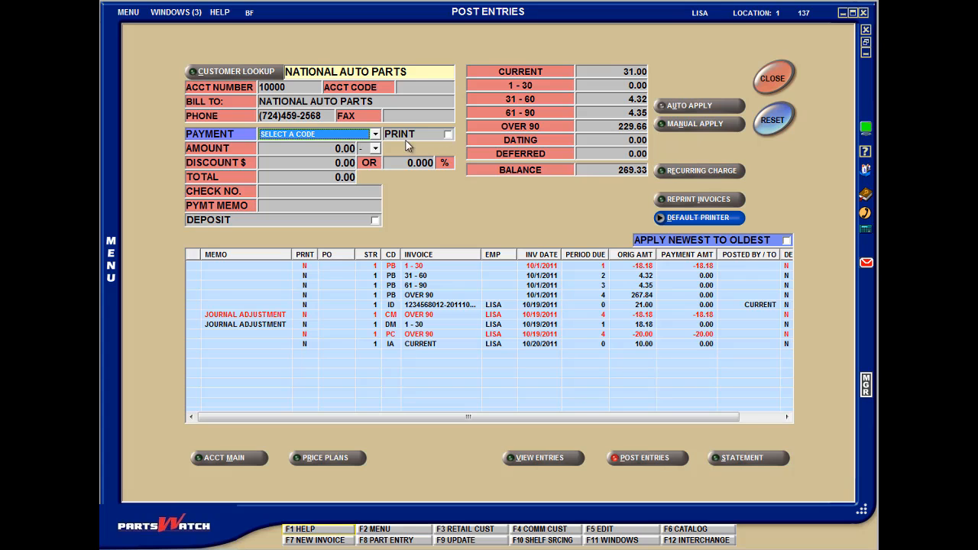
- Select the TA - Tax Adjust, DM - Debit Memo and CM - Credit Memo codes in turn to compare the amount signs they allow
{"action": "left_click", "coordinate": [377, 135]}
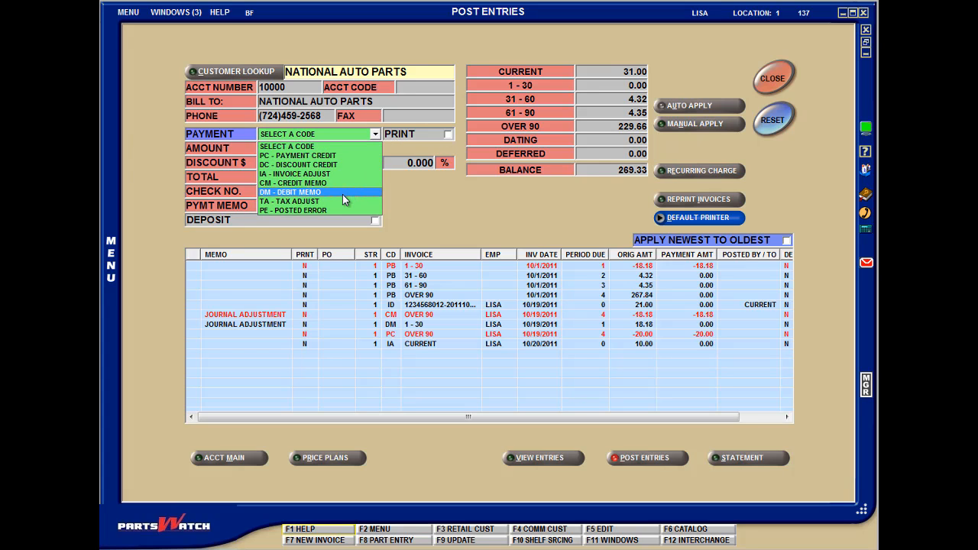
{"action": "left_click", "coordinate": [342, 201]}
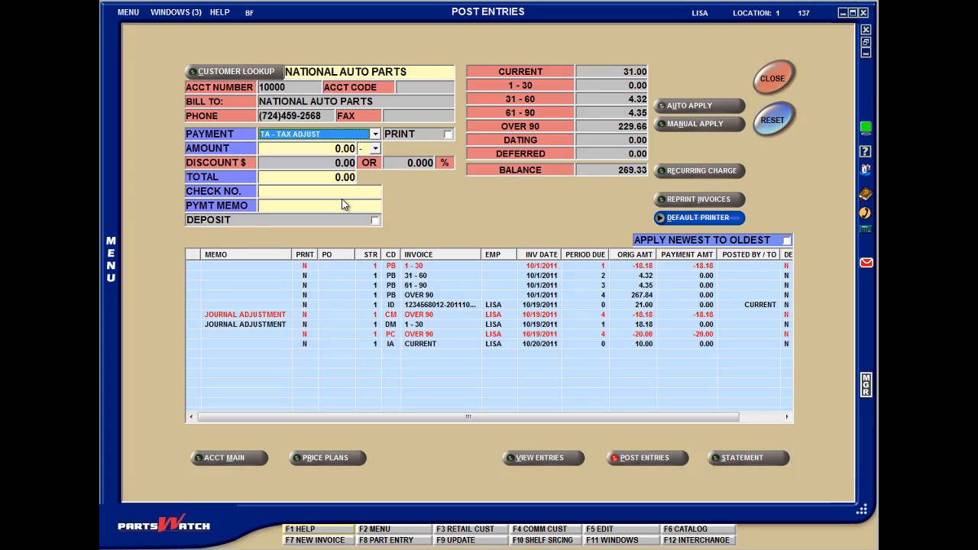
{"action": "left_click", "coordinate": [378, 147]}
{"action": "left_click", "coordinate": [375, 167]}
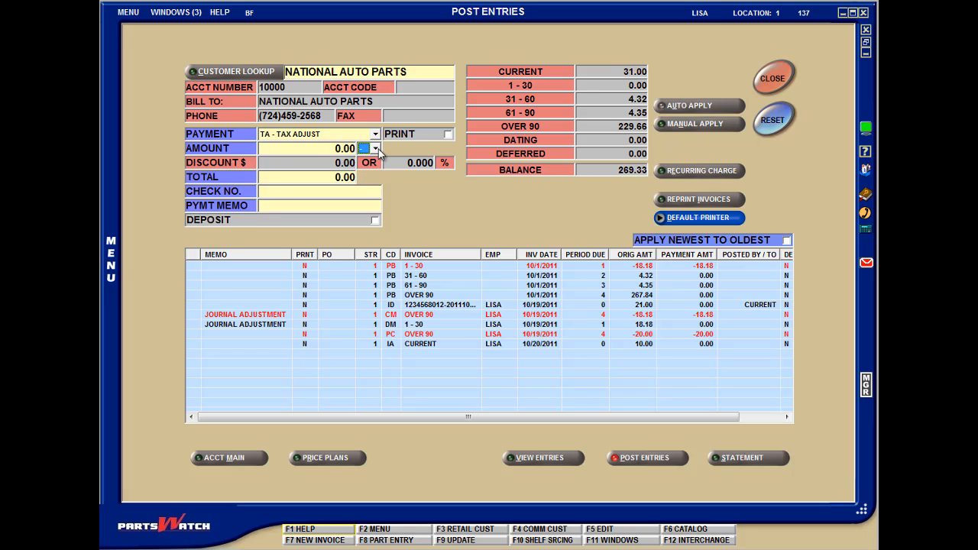
{"action": "left_click", "coordinate": [375, 135]}
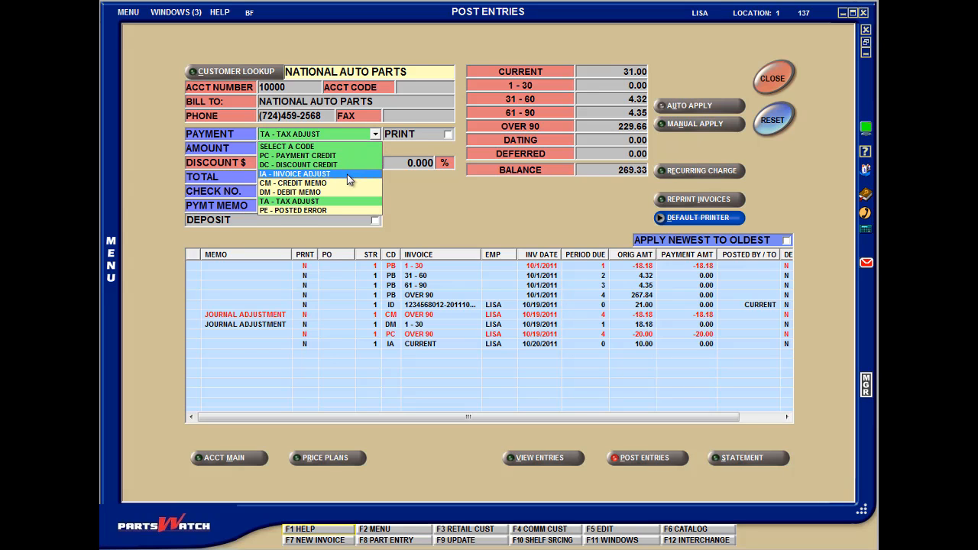
{"action": "left_click", "coordinate": [344, 192]}
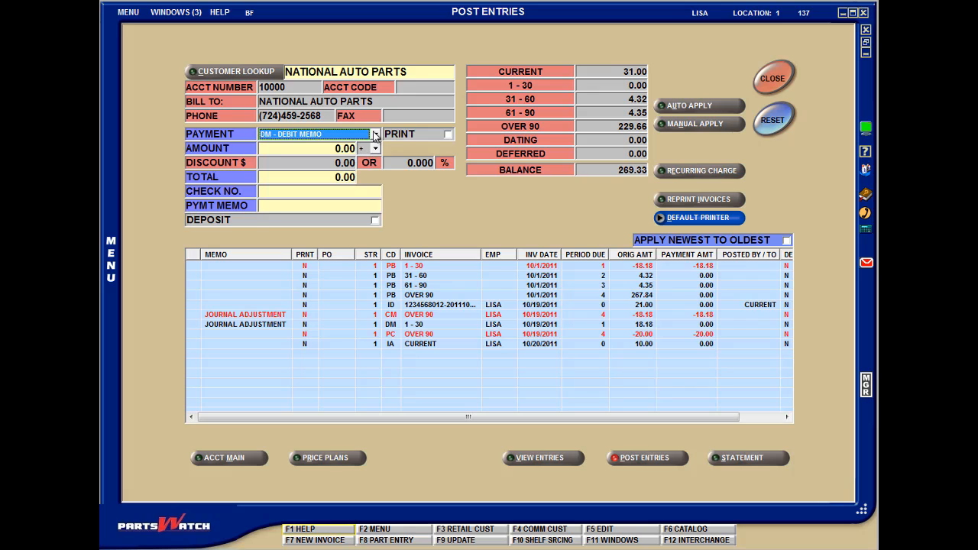
{"action": "left_click", "coordinate": [375, 134]}
{"action": "left_click", "coordinate": [336, 183]}
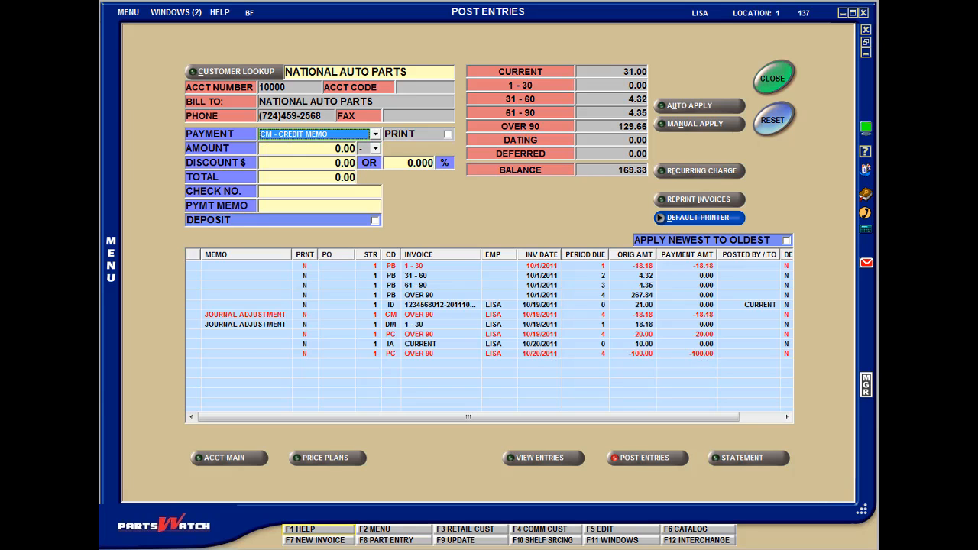
- Enter a PC - Payment Credit of 100.00 and apply it automatically
{"action": "left_click", "coordinate": [375, 134]}
{"action": "left_click", "coordinate": [375, 135]}
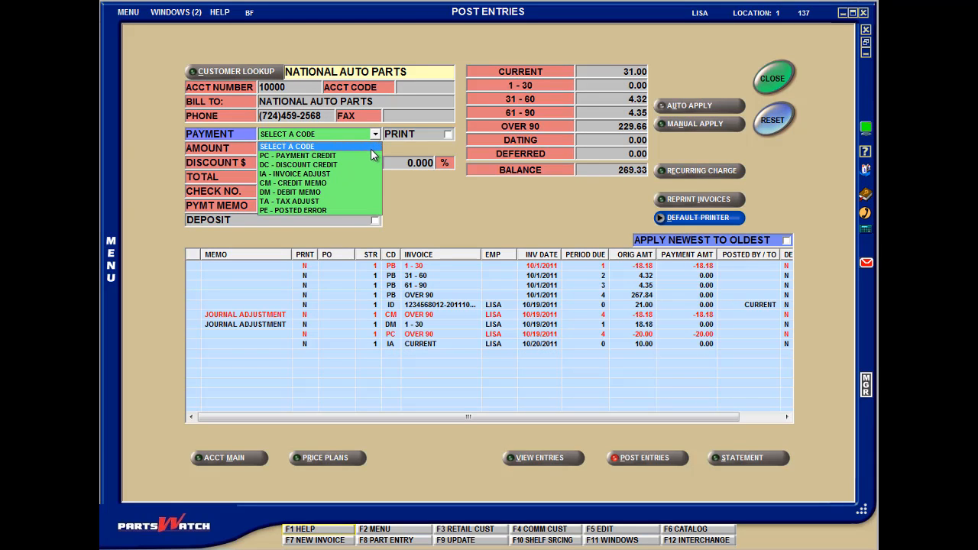
{"action": "left_click", "coordinate": [369, 156]}
{"action": "left_click", "coordinate": [333, 149]}
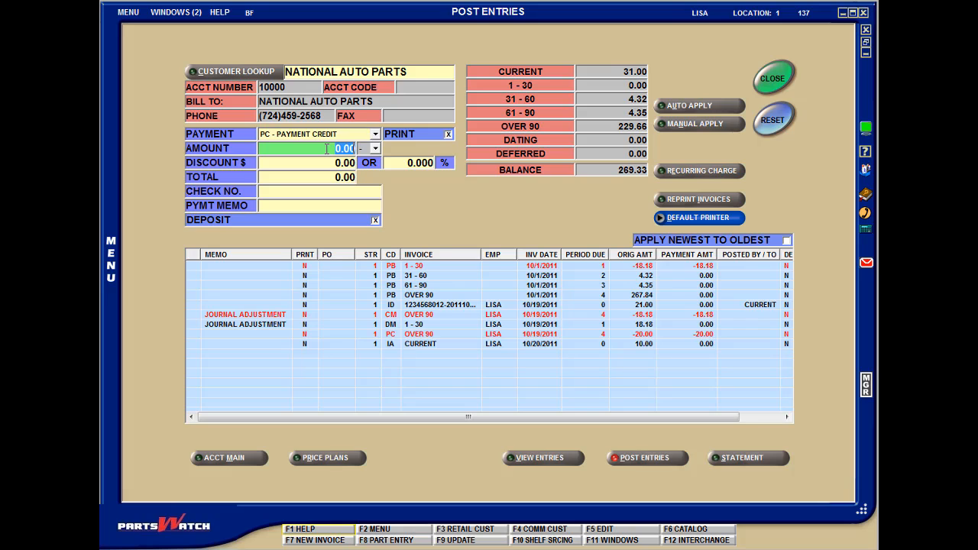
{"action": "type", "text": "100."}
{"action": "key", "text": "Tab"}
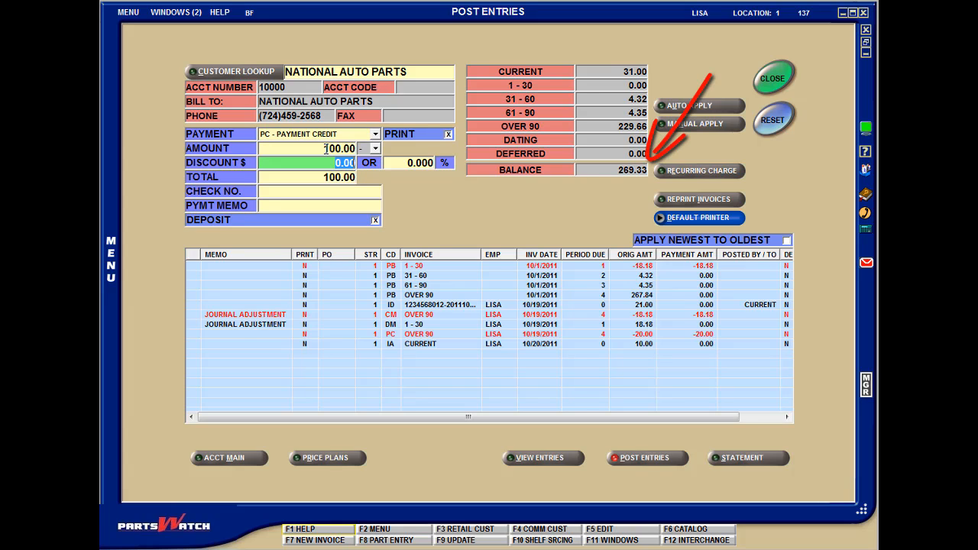
{"action": "left_click", "coordinate": [724, 106]}
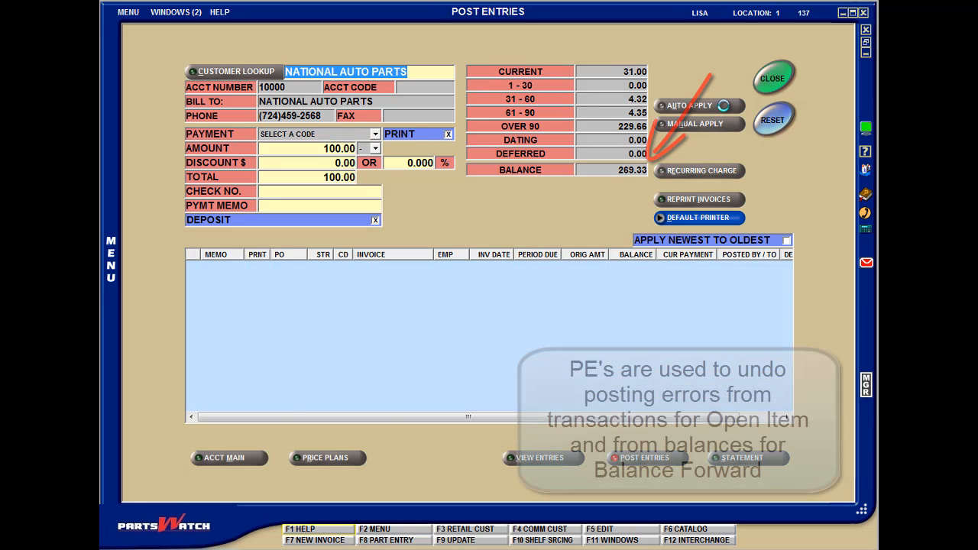
- Examine the reversible transactions under PE - Posted Error, and decline the removal of the 100.00 payment credit
{"action": "left_click", "coordinate": [376, 134]}
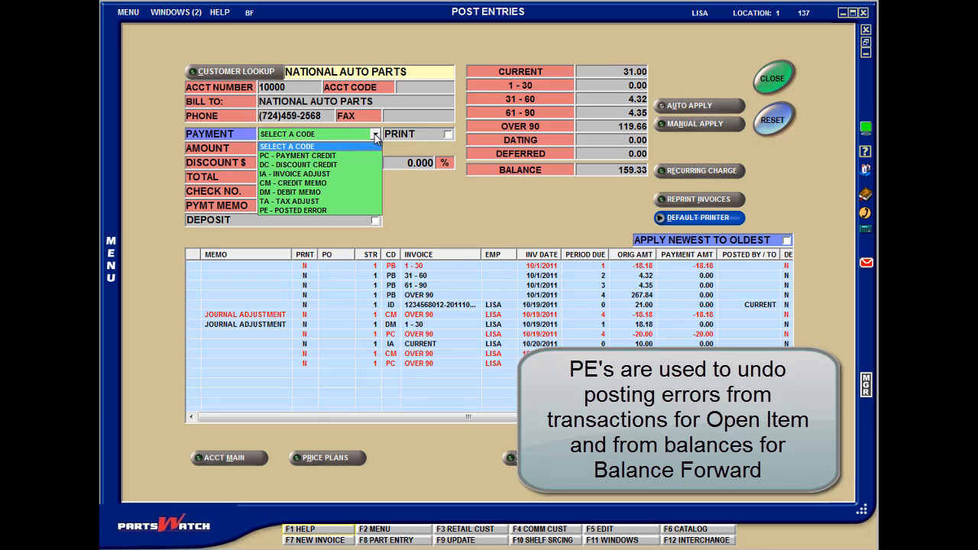
{"action": "left_click", "coordinate": [364, 211]}
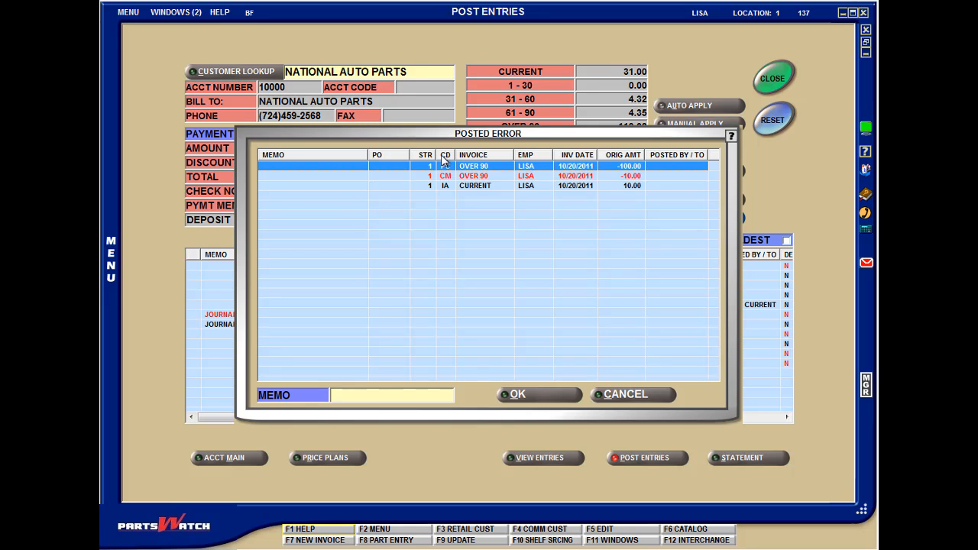
{"action": "left_click_drag", "start_coordinate": [474, 136], "coordinate": [461, 266]}
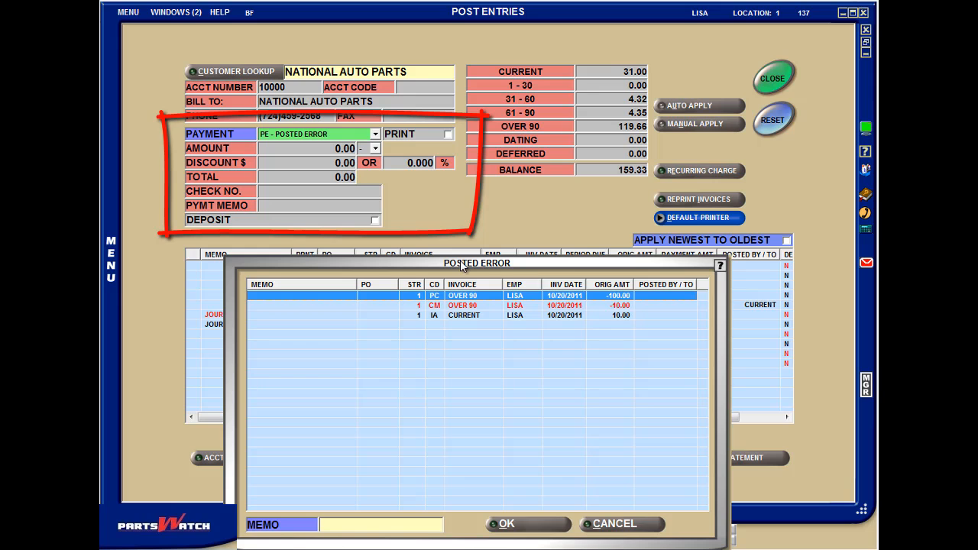
{"action": "left_click_drag", "start_coordinate": [460, 260], "coordinate": [463, 127]}
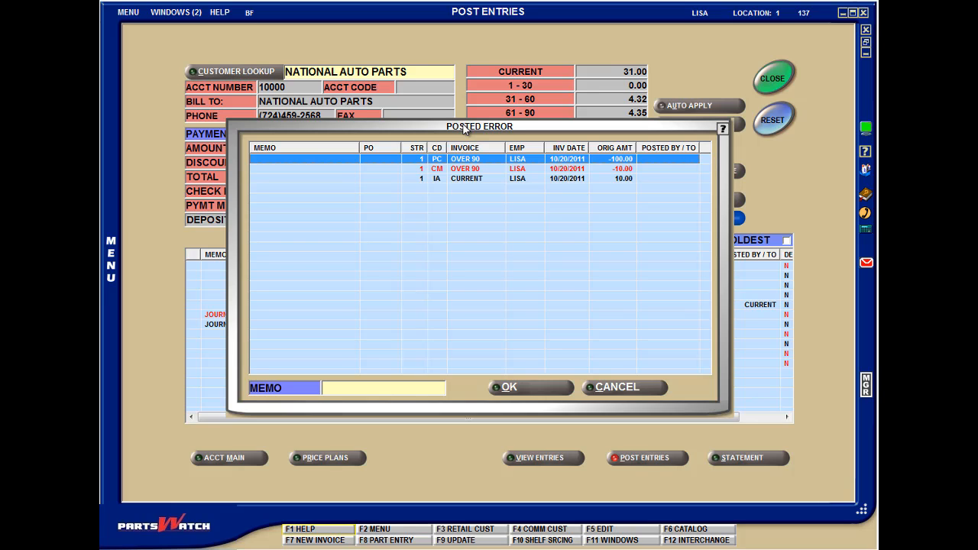
{"action": "left_click", "coordinate": [475, 172]}
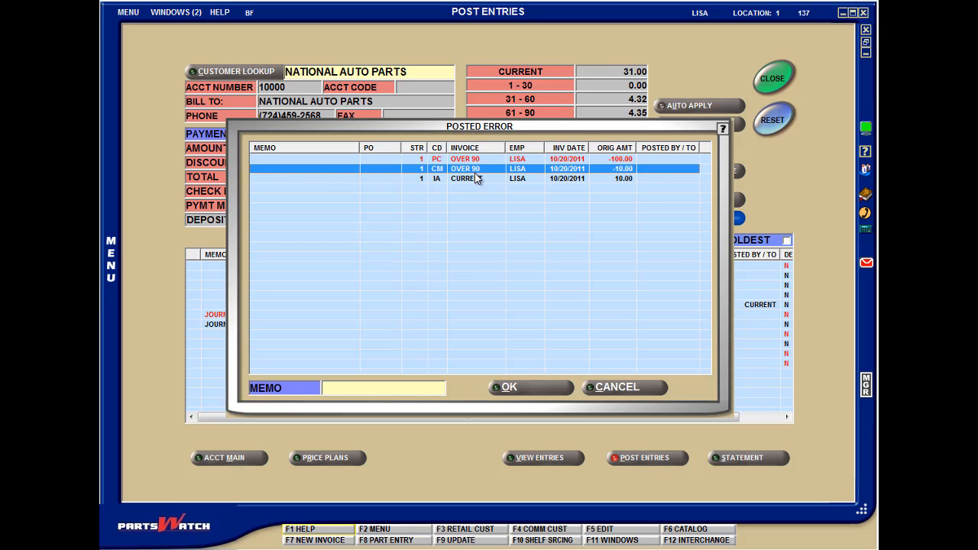
{"action": "left_click", "coordinate": [474, 178]}
{"action": "left_click", "coordinate": [474, 159]}
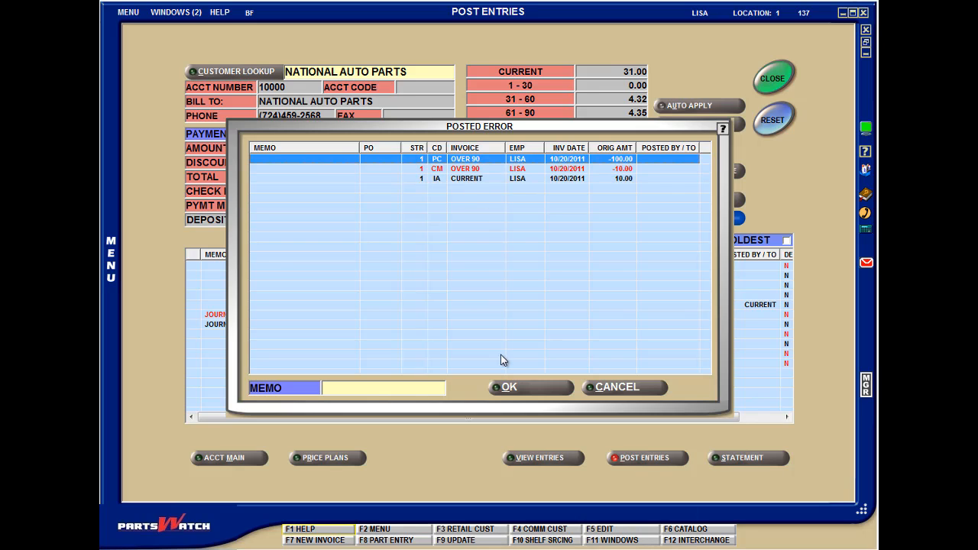
{"action": "left_click", "coordinate": [518, 389]}
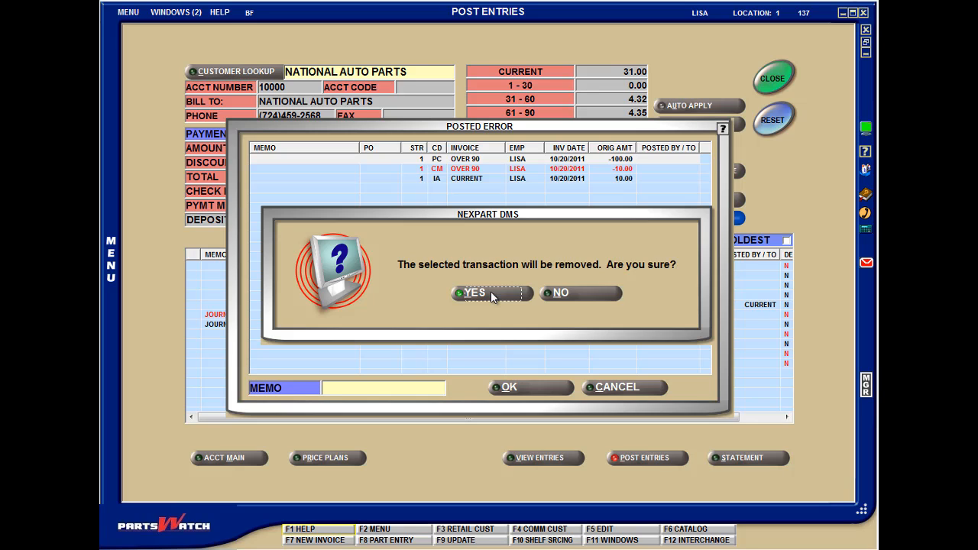
{"action": "left_click", "coordinate": [561, 294]}
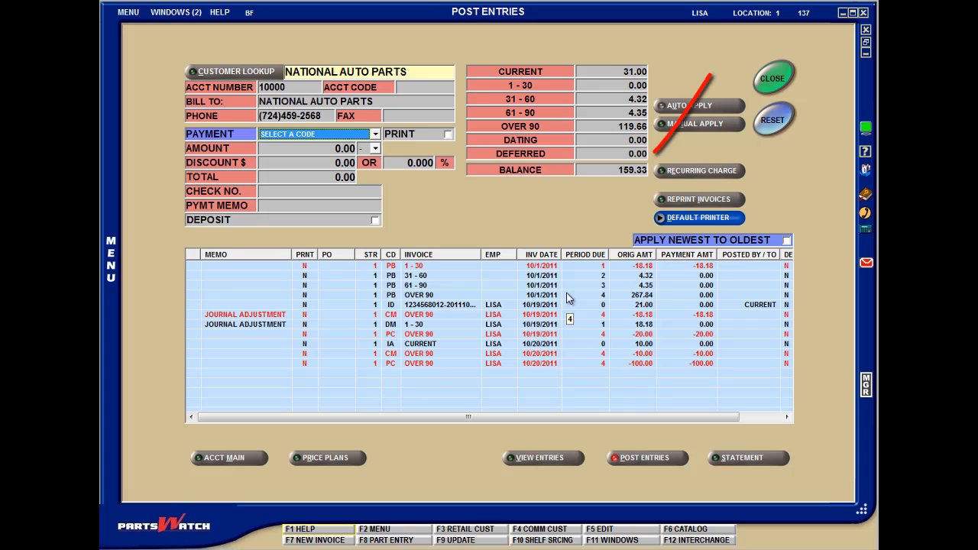
- Reverse the 100.00 payment credit as a PE - Posted Error with the memo ERROR, and confirm its removal
{"action": "left_click", "coordinate": [377, 135]}
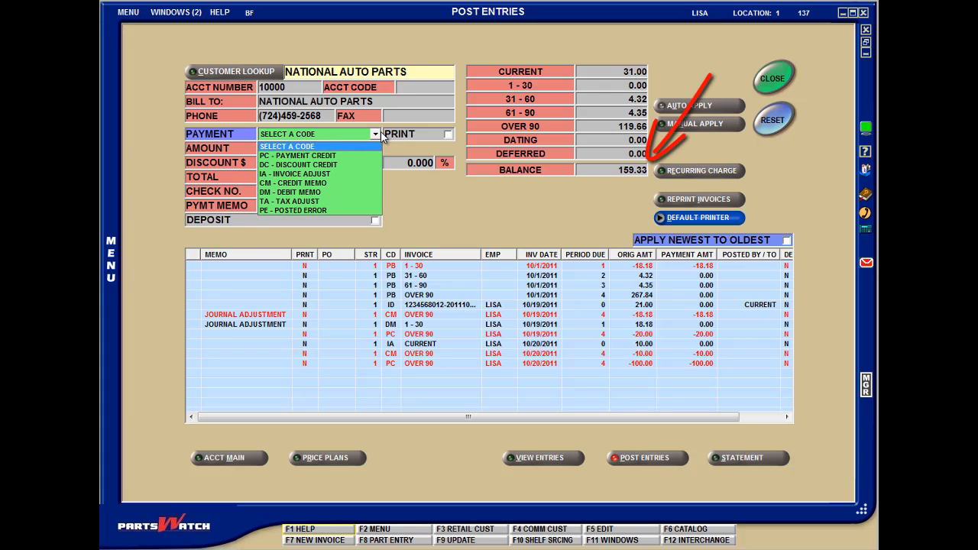
{"action": "left_click", "coordinate": [352, 210]}
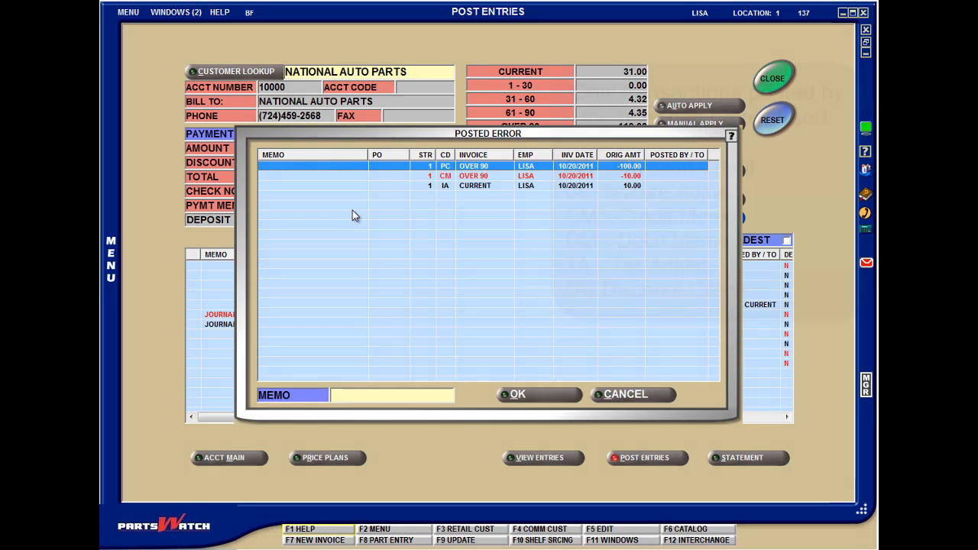
{"action": "left_click", "coordinate": [383, 393]}
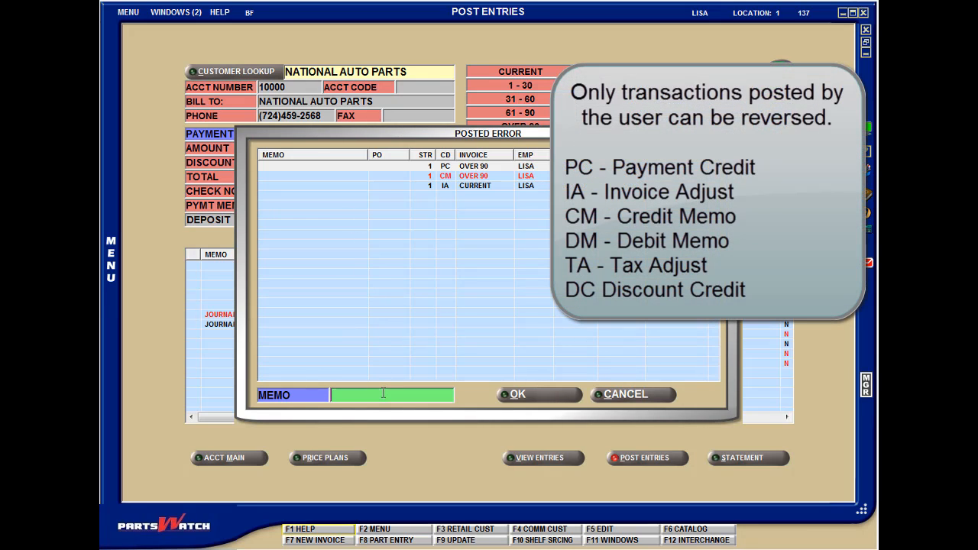
{"action": "type", "text": "ERROR"}
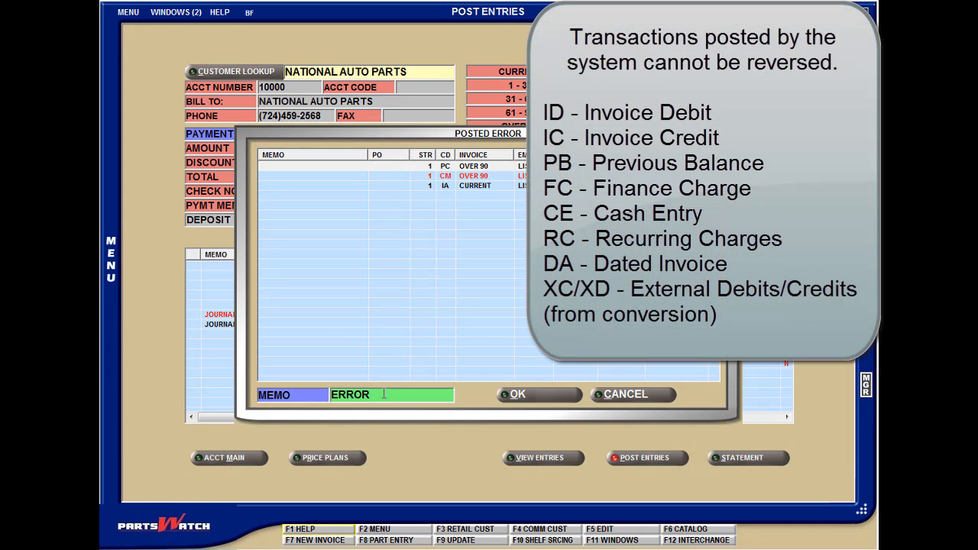
{"action": "left_click", "coordinate": [520, 395]}
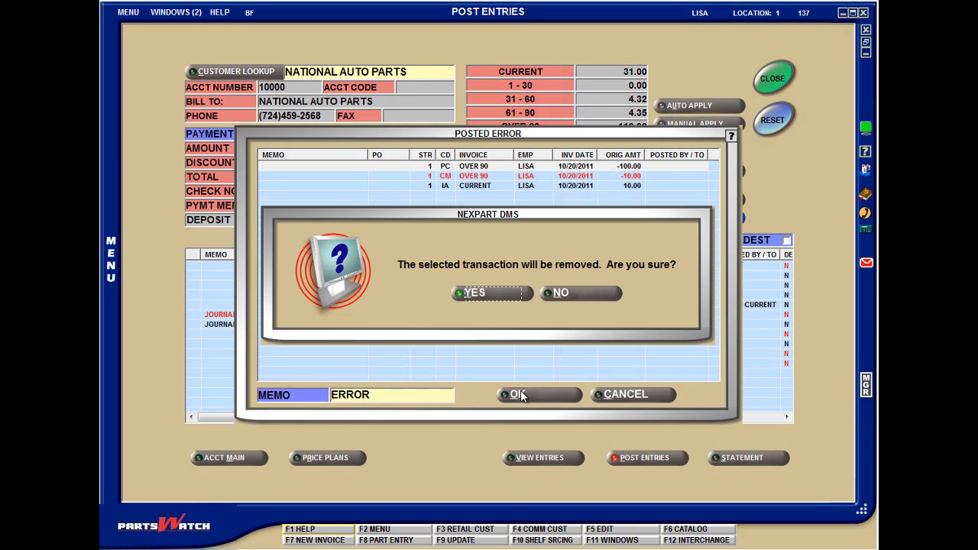
{"action": "left_click", "coordinate": [495, 293]}
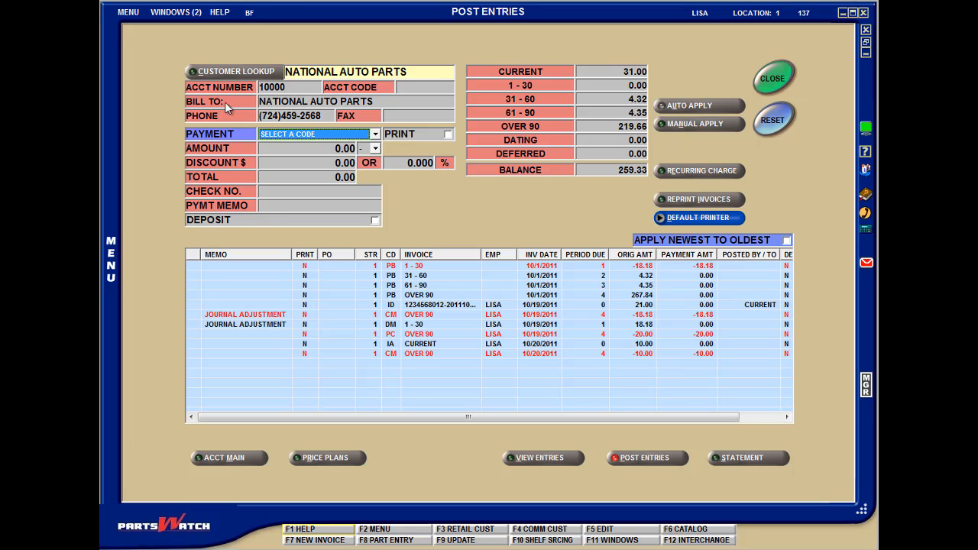
- Switch to the Daily Cash Close window, and open the Account Conversion utility from Post Entries
{"action": "left_click", "coordinate": [178, 13]}
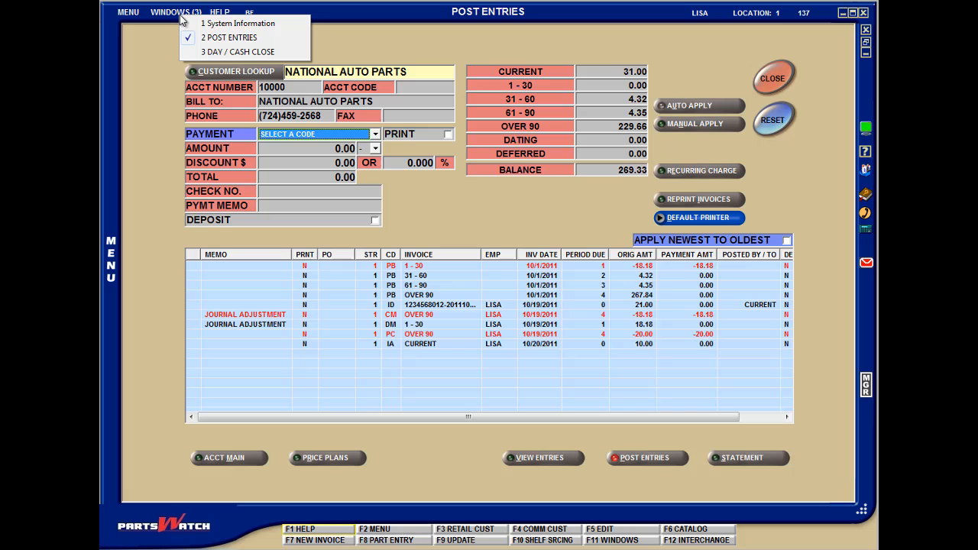
{"action": "left_click", "coordinate": [220, 51]}
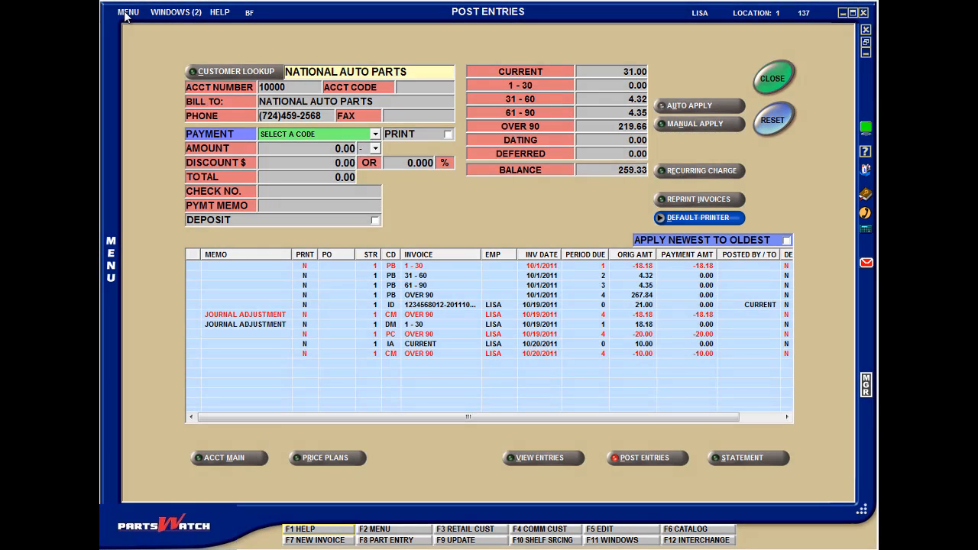
{"action": "left_click", "coordinate": [126, 16]}
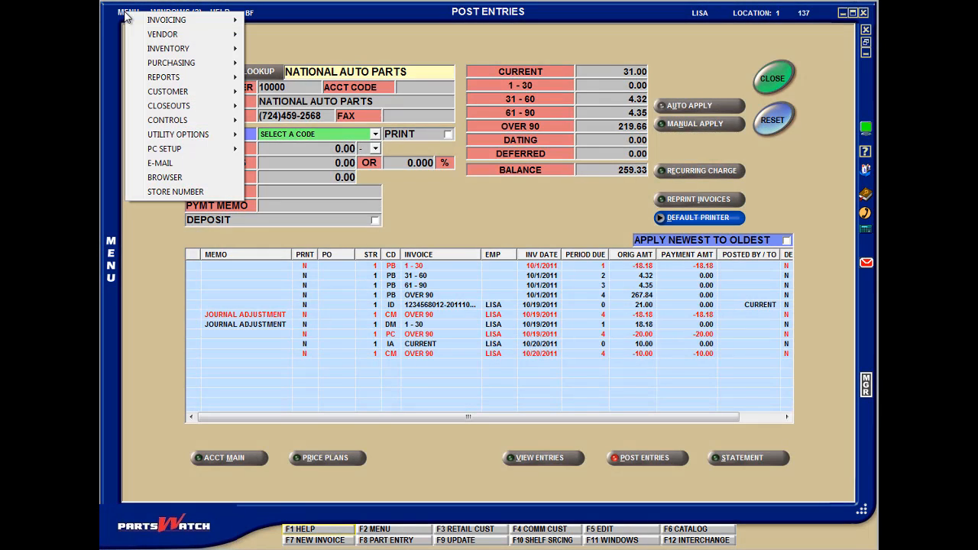
{"action": "mouse_move", "coordinate": [172, 139]}
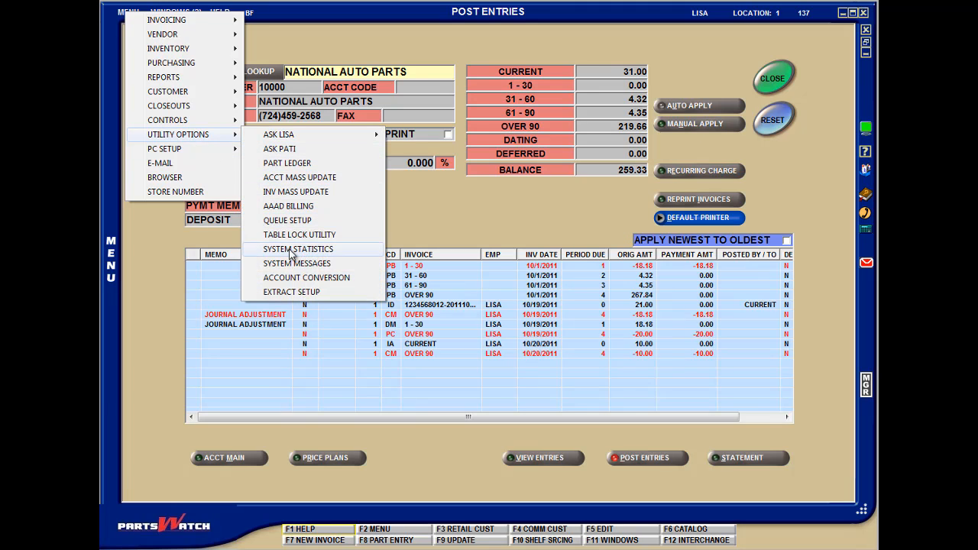
{"action": "left_click", "coordinate": [297, 277]}
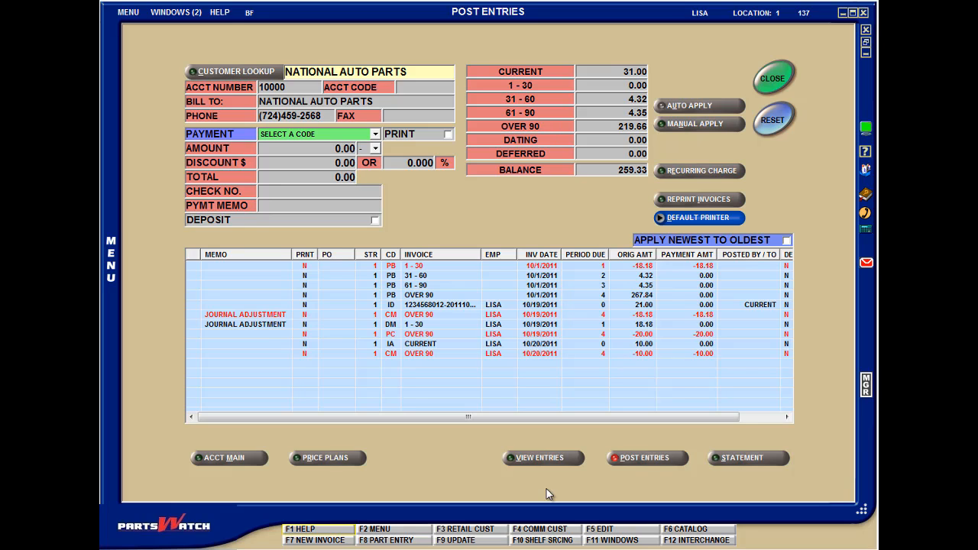
- Open the View Entries screen for the customer account
{"action": "left_click", "coordinate": [547, 462]}
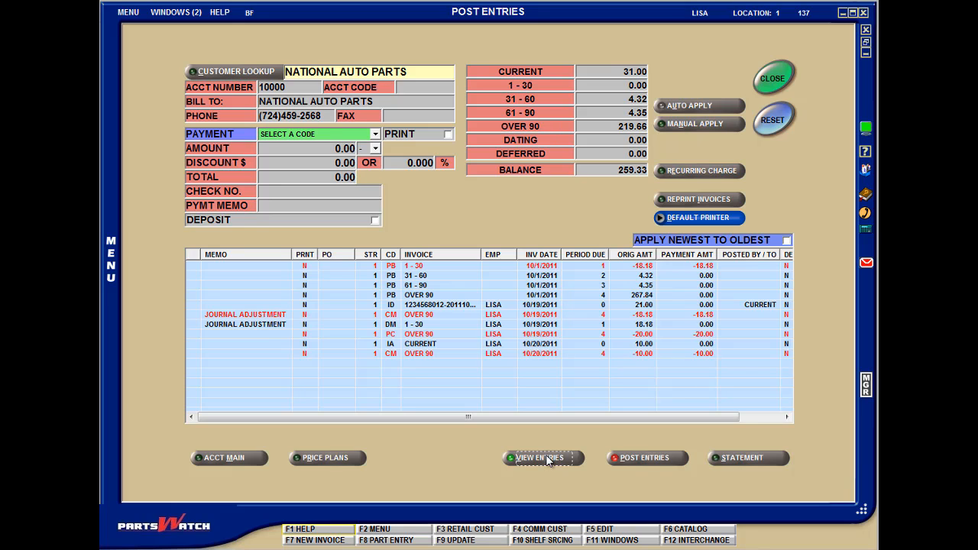